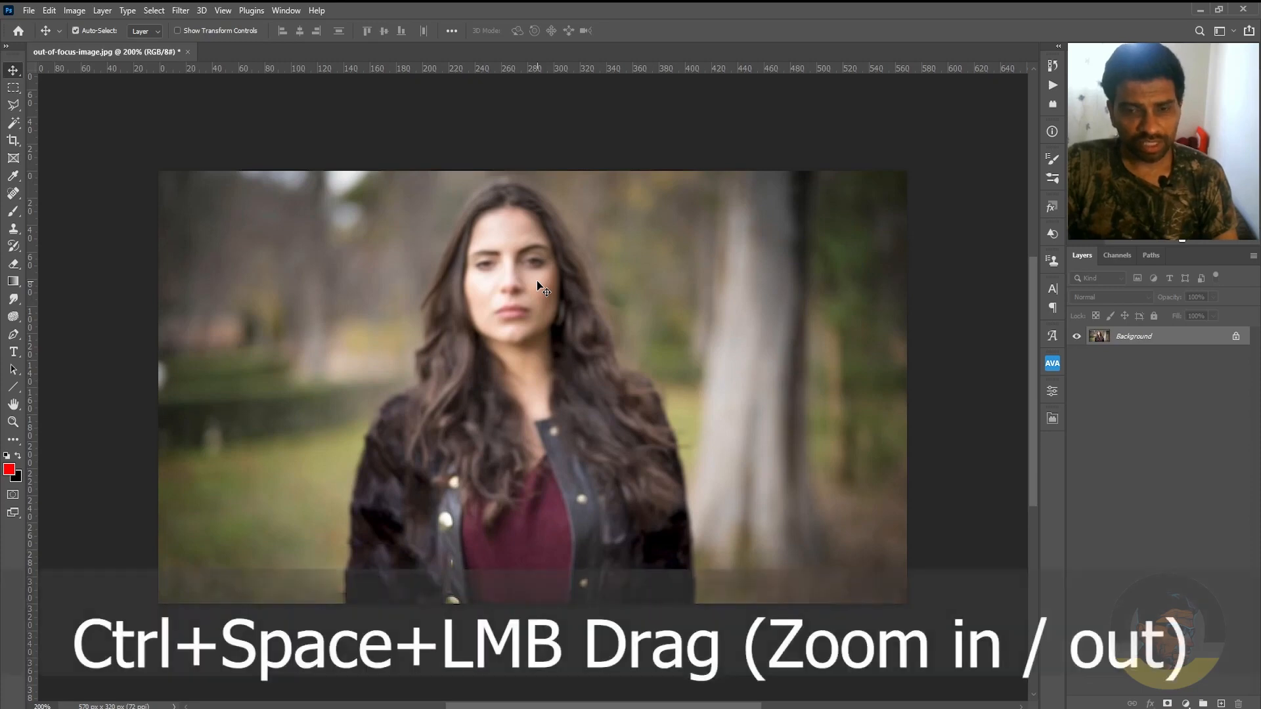
Examine the blurry face up close and check the photo's pixel dimensions and resolution without resizing it.
key("ctrl+space")
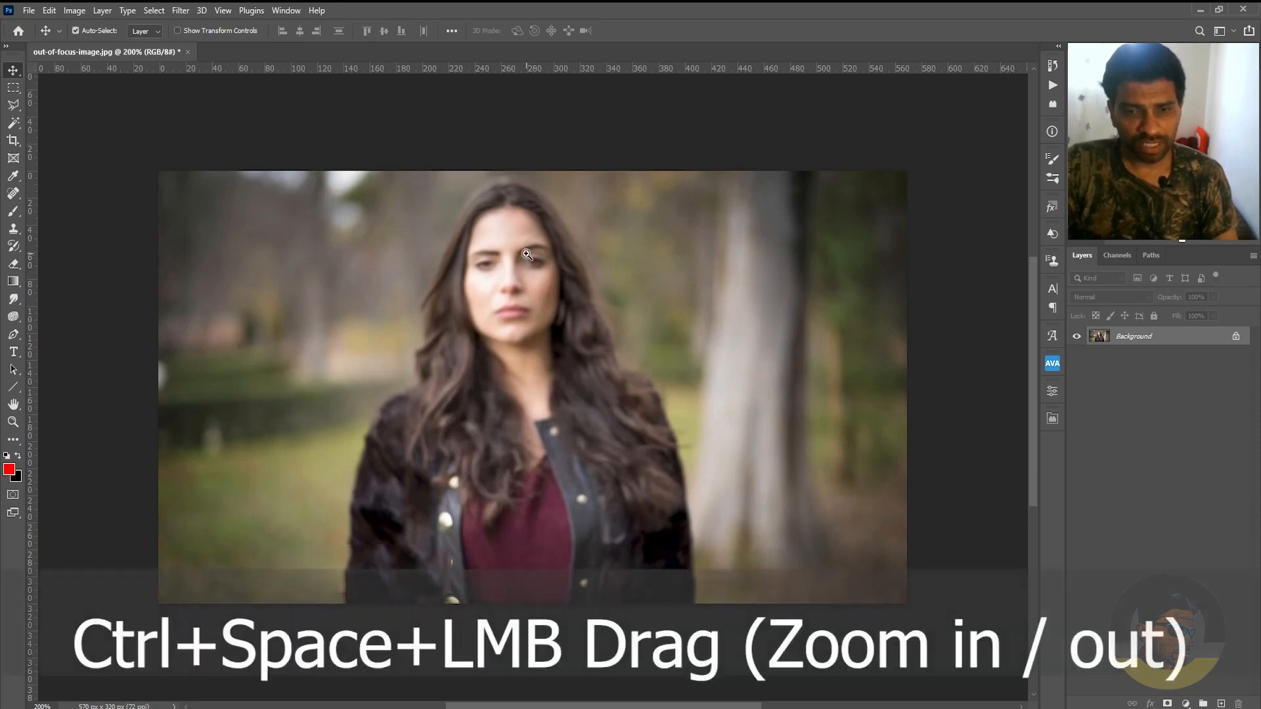
left_click_drag(527, 254, 603, 314)
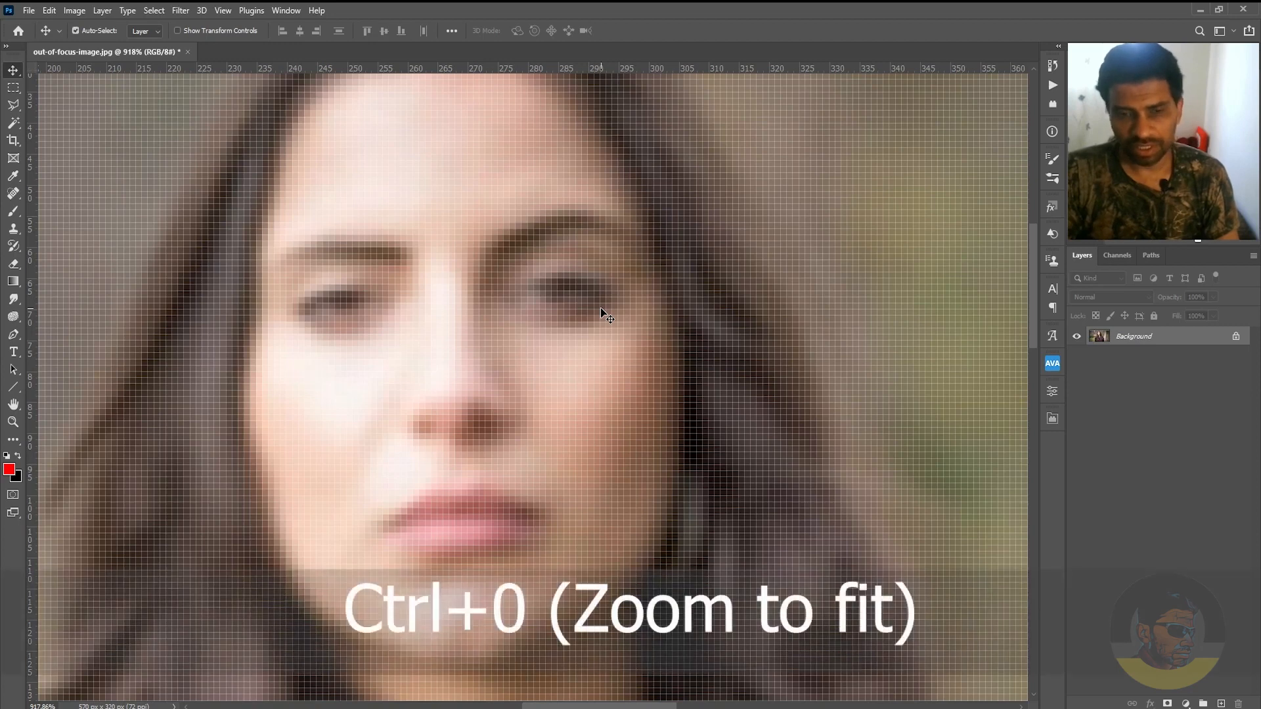
key("ctrl+0")
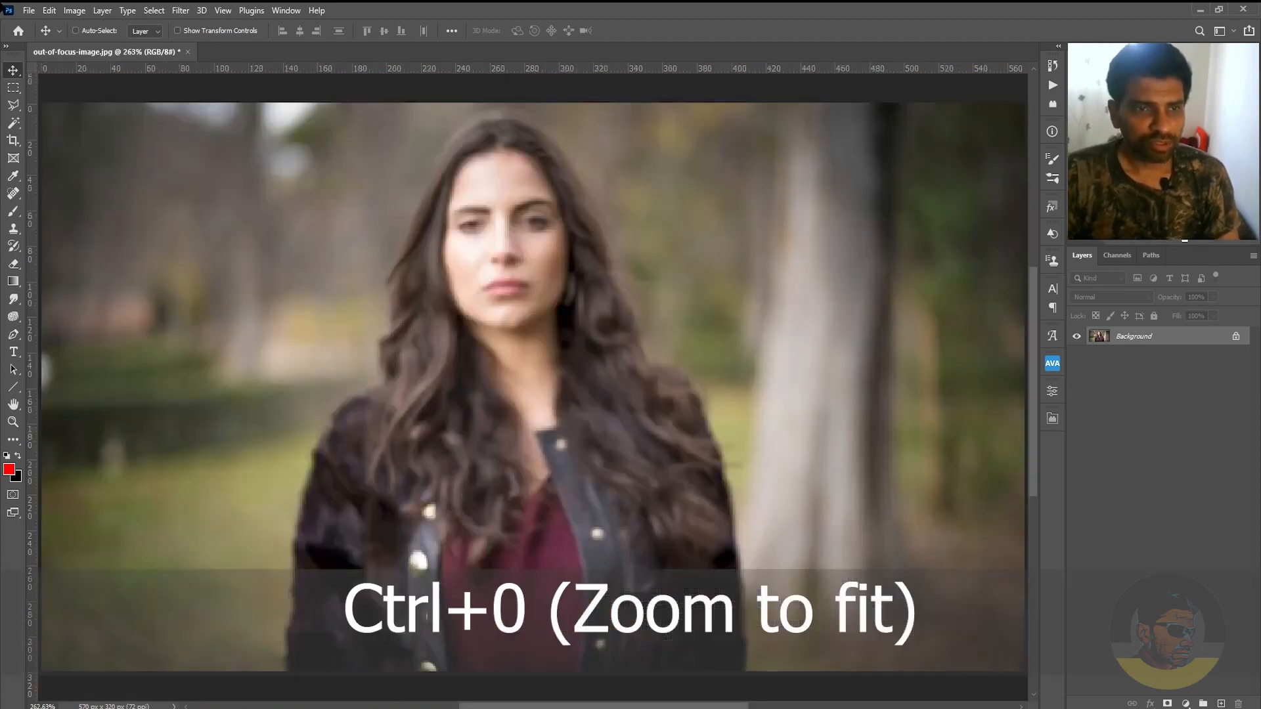
left_click(75, 11)
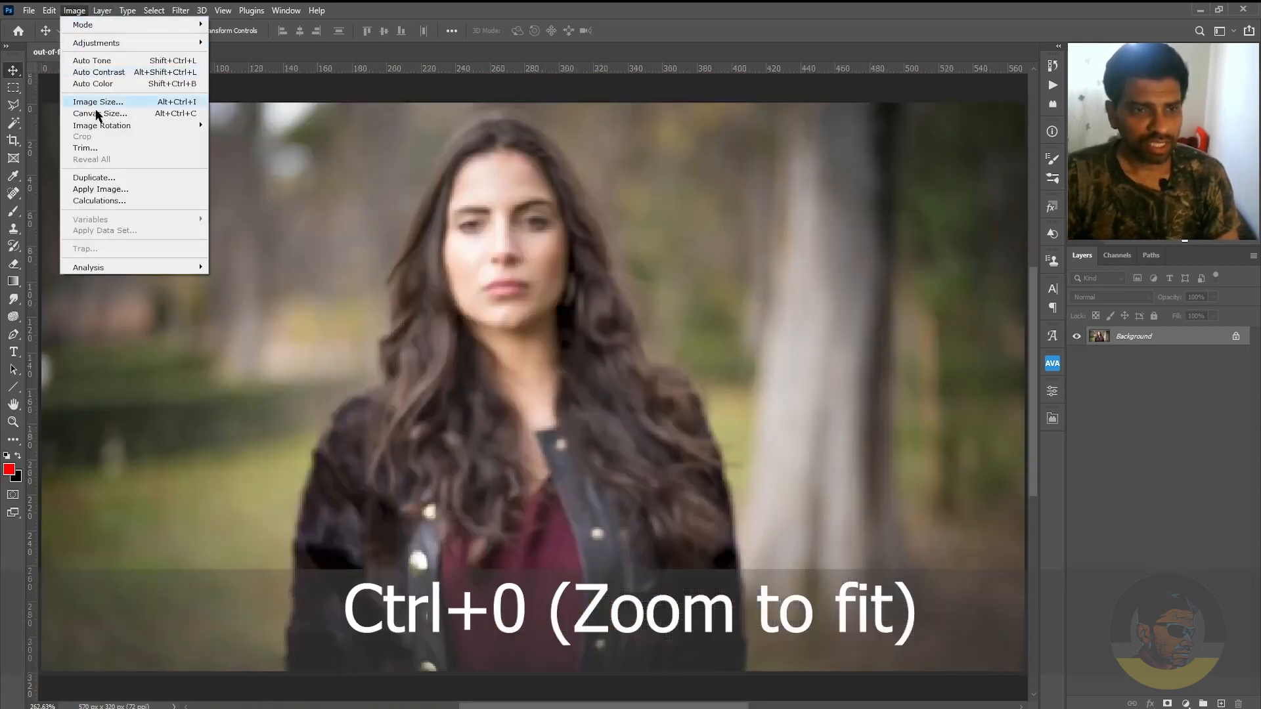
left_click(130, 103)
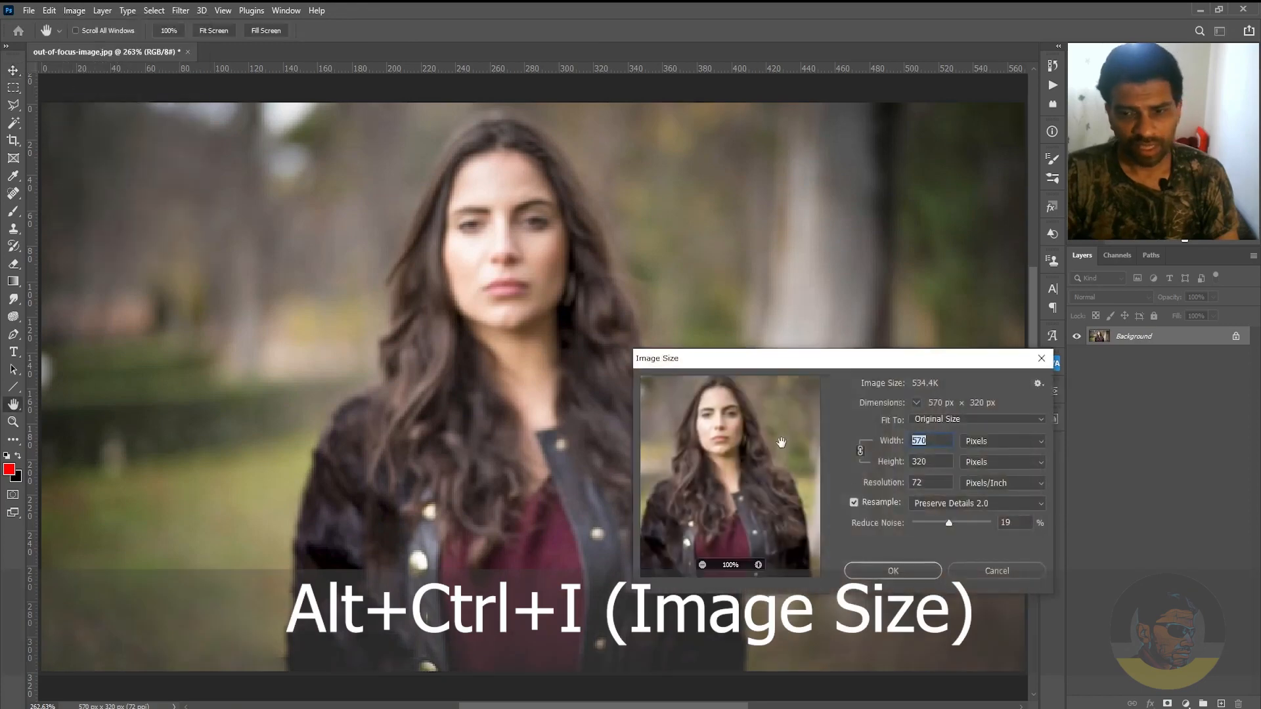
left_click_drag(886, 364, 832, 172)
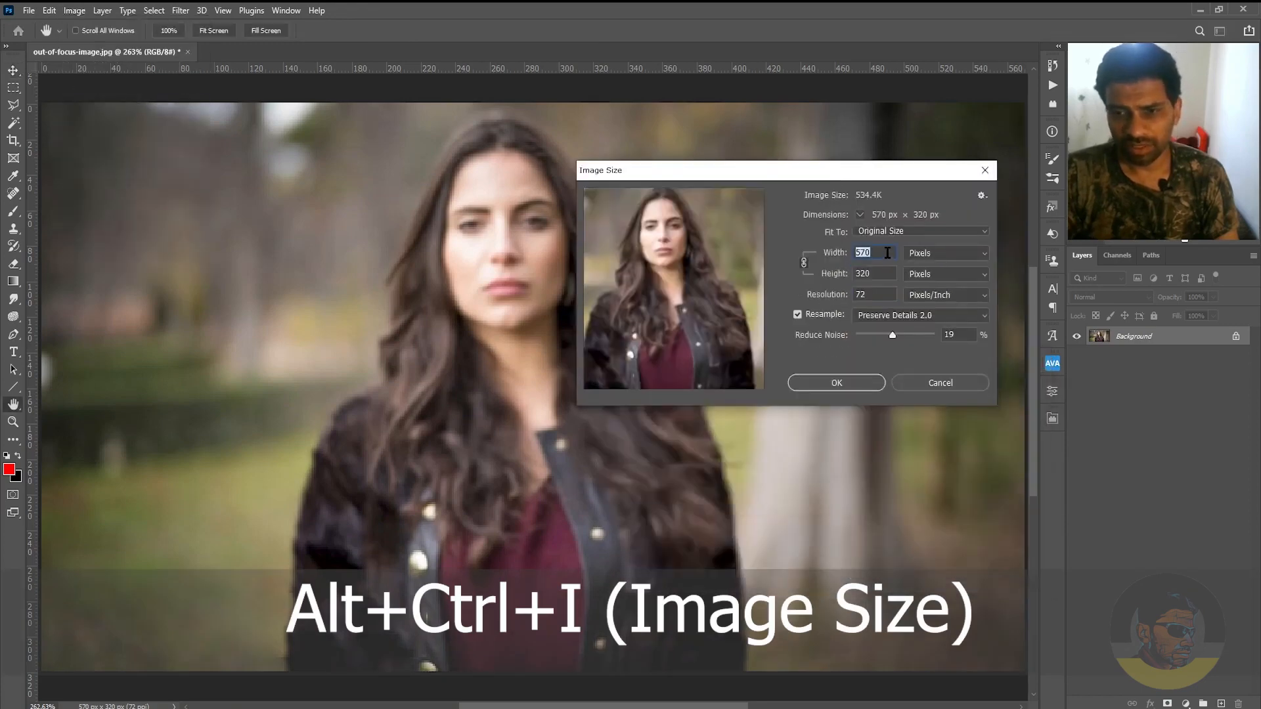
key("Tab")
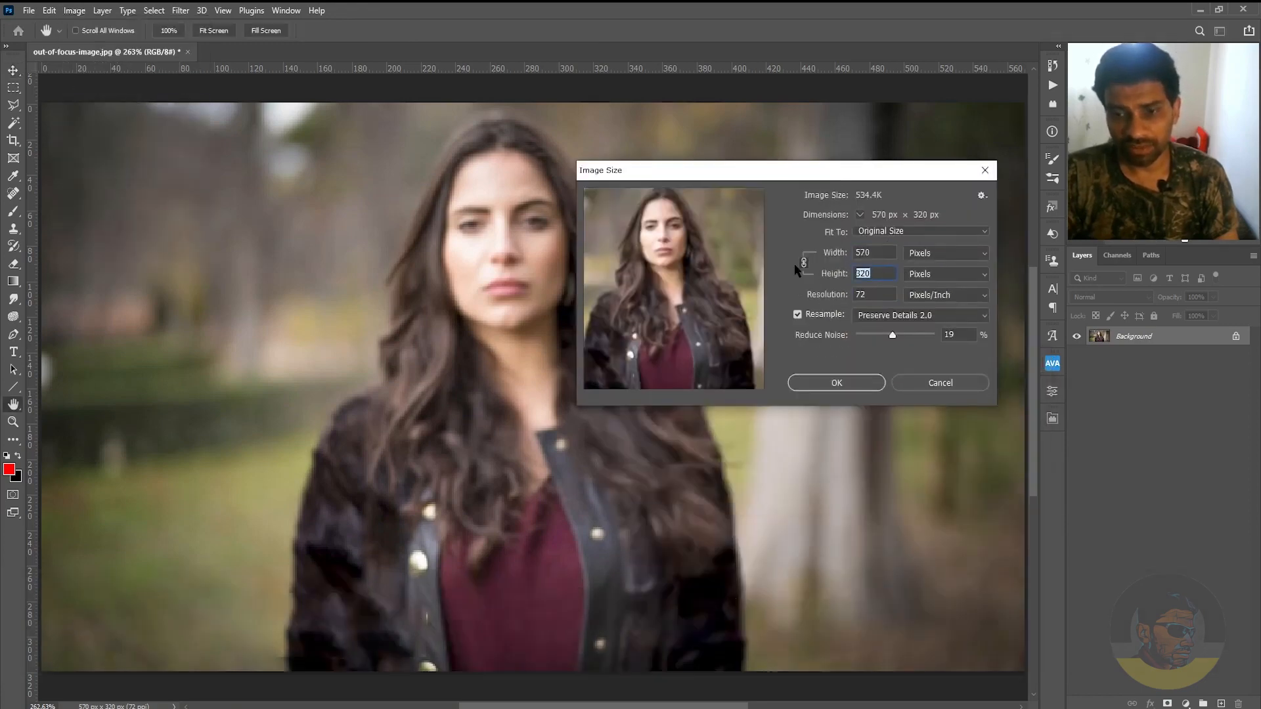
left_click(919, 382)
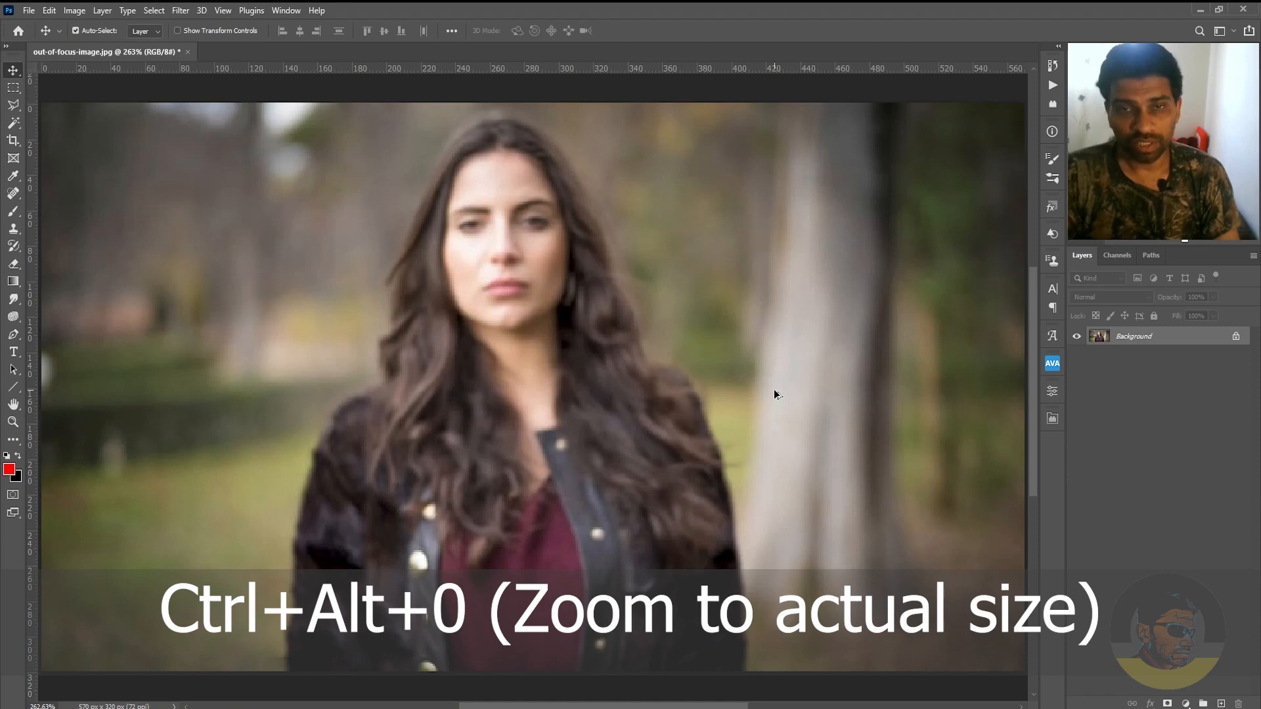
Start an Unsharp Mask on the photo at actual size with an amount of 66% and a radius of 4.5 pixels.
key("ctrl+alt+0")
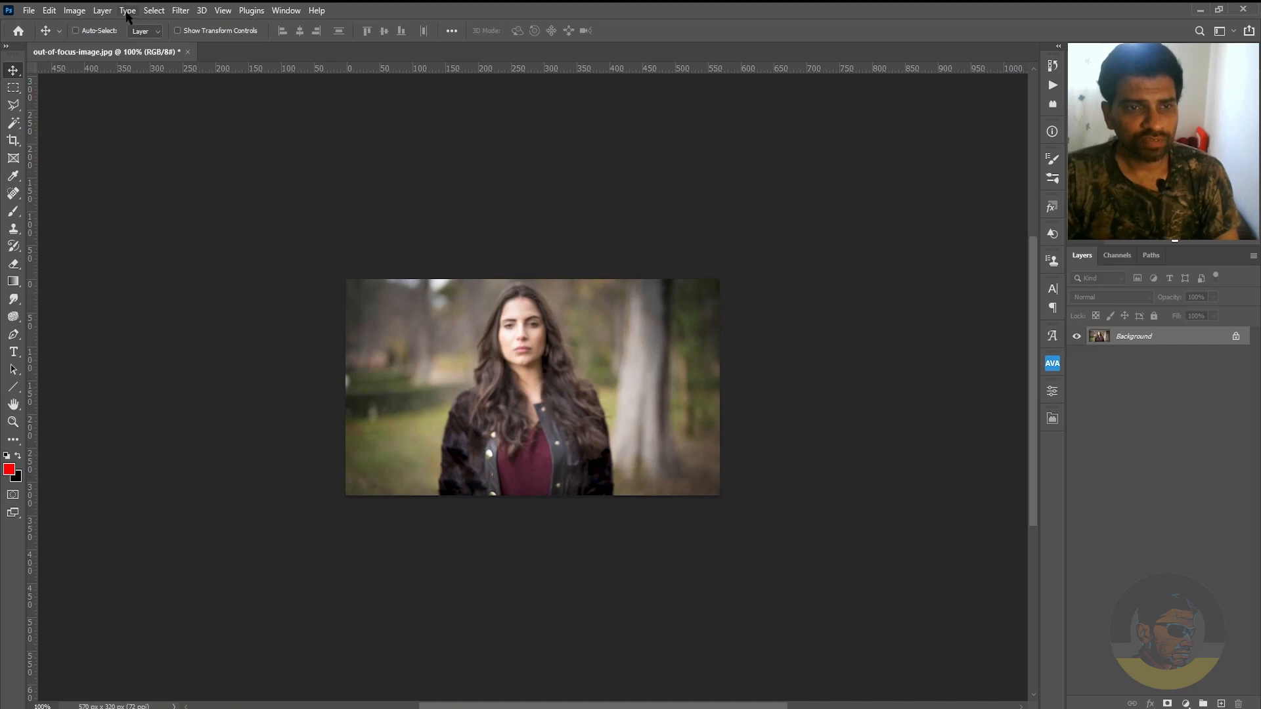
left_click(181, 12)
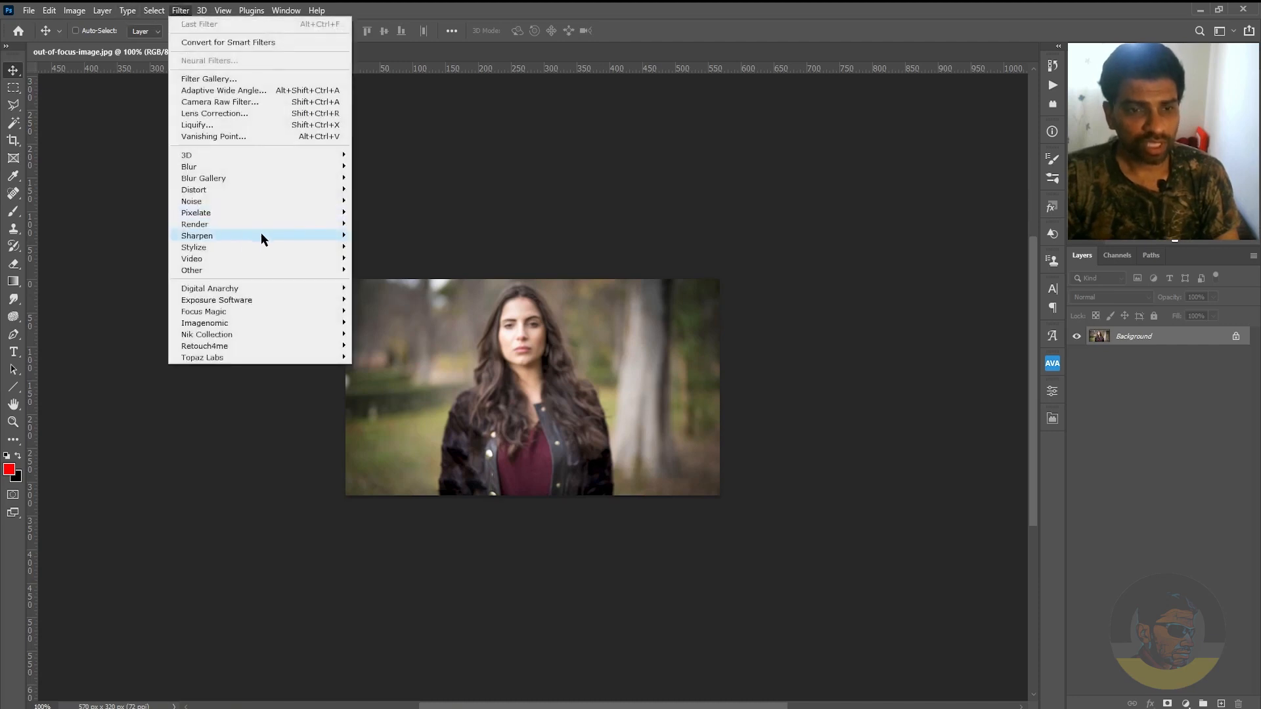
mouse_move(261, 239)
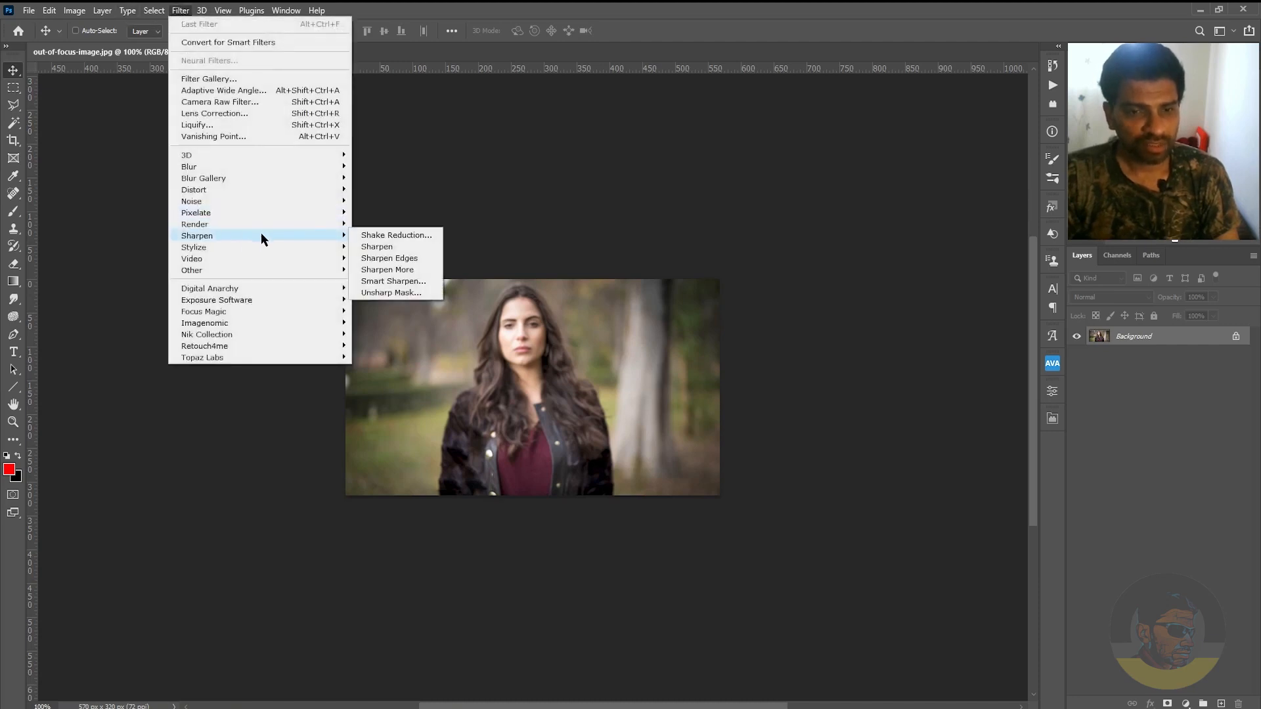
left_click(394, 293)
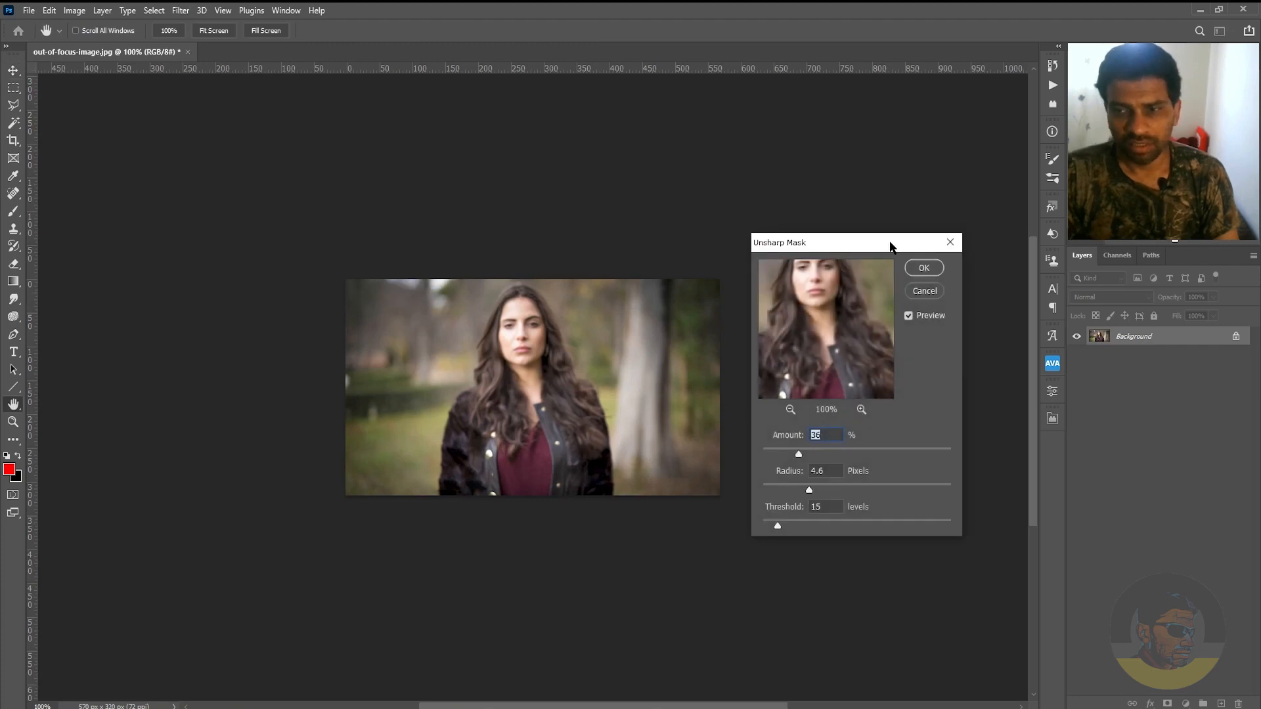
left_click_drag(891, 245, 705, 272)
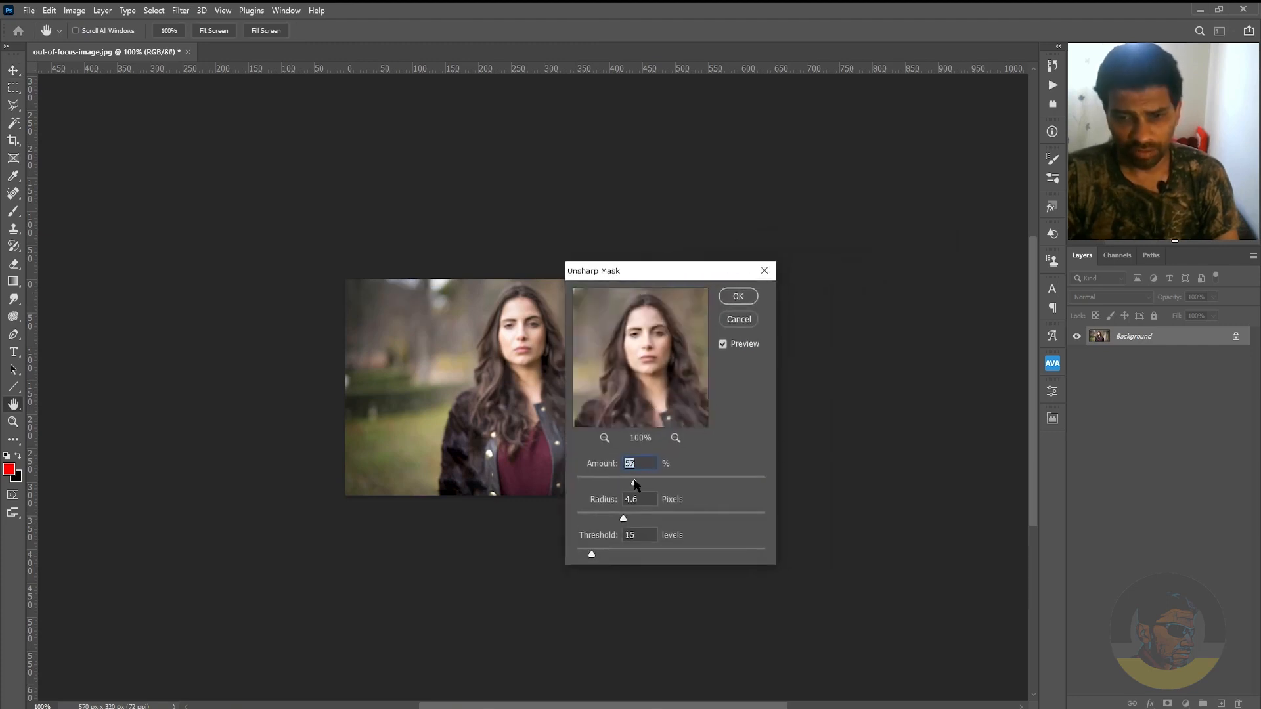
left_click_drag(634, 485, 656, 483)
left_click_drag(623, 518, 660, 518)
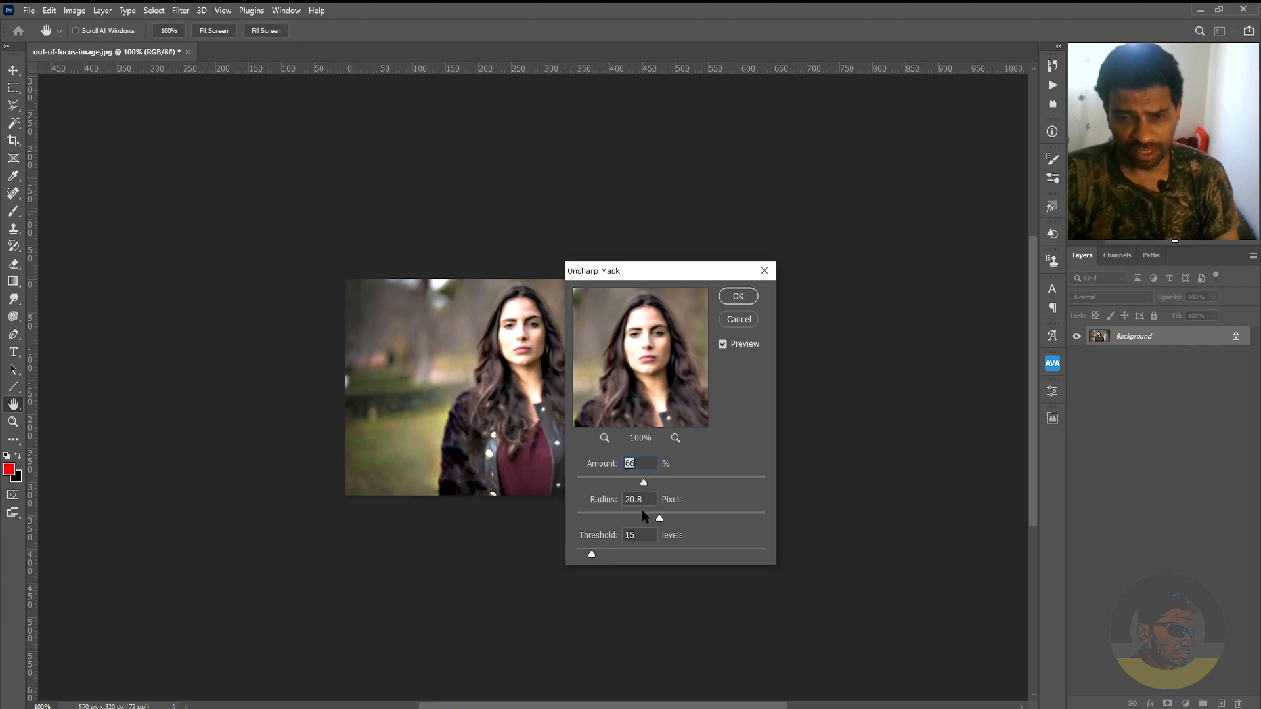
left_click_drag(659, 518, 620, 483)
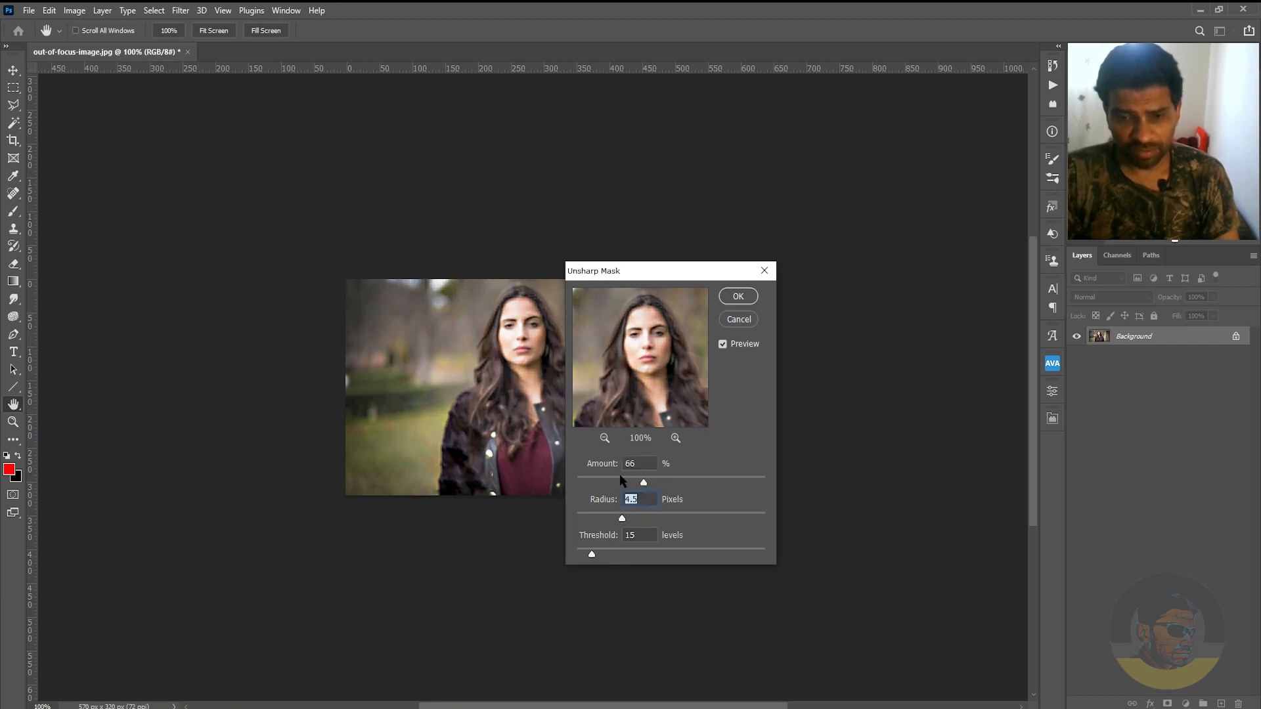
Try different Unsharp Mask values, ending with amount 67%, radius 3.6 pixels and threshold 10 levels.
left_click(650, 551)
left_click(644, 480)
left_click(657, 519)
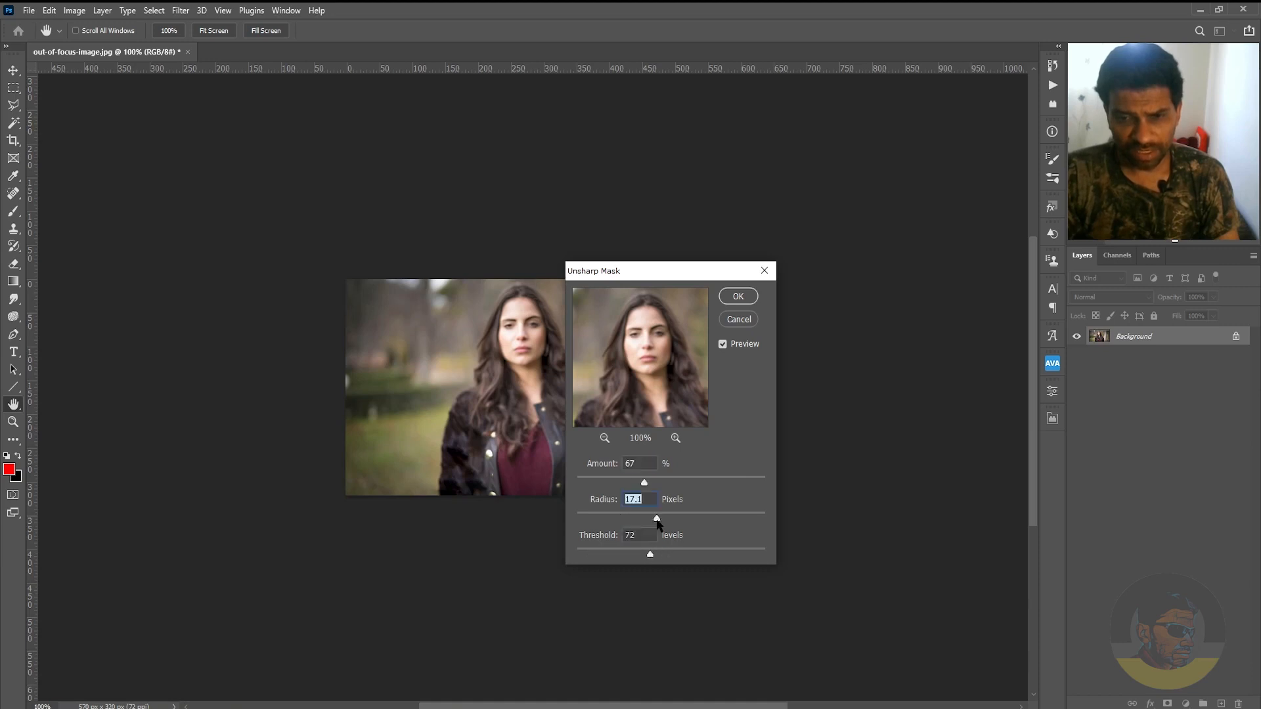
left_click_drag(650, 553, 584, 551)
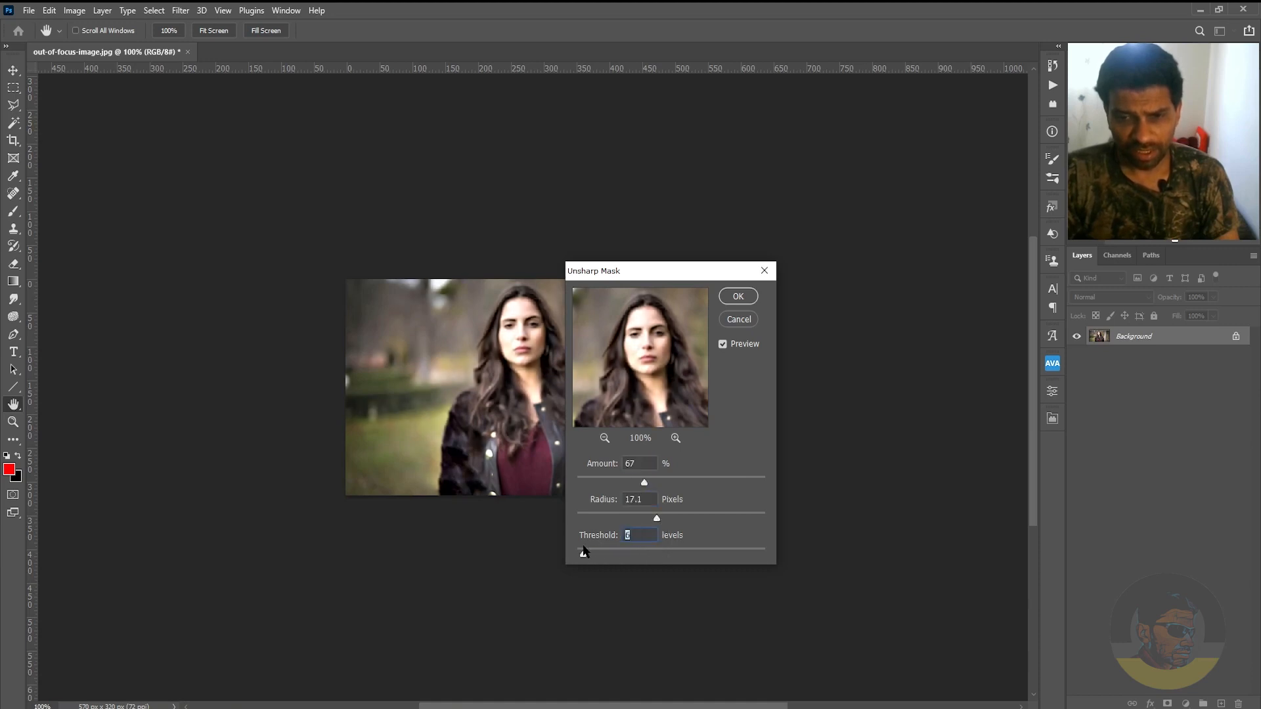
left_click(593, 551)
mouse_move(620, 516)
left_mouse_down()
mouse_move(654, 513)
mouse_move(603, 519)
mouse_move(613, 519)
left_mouse_up()
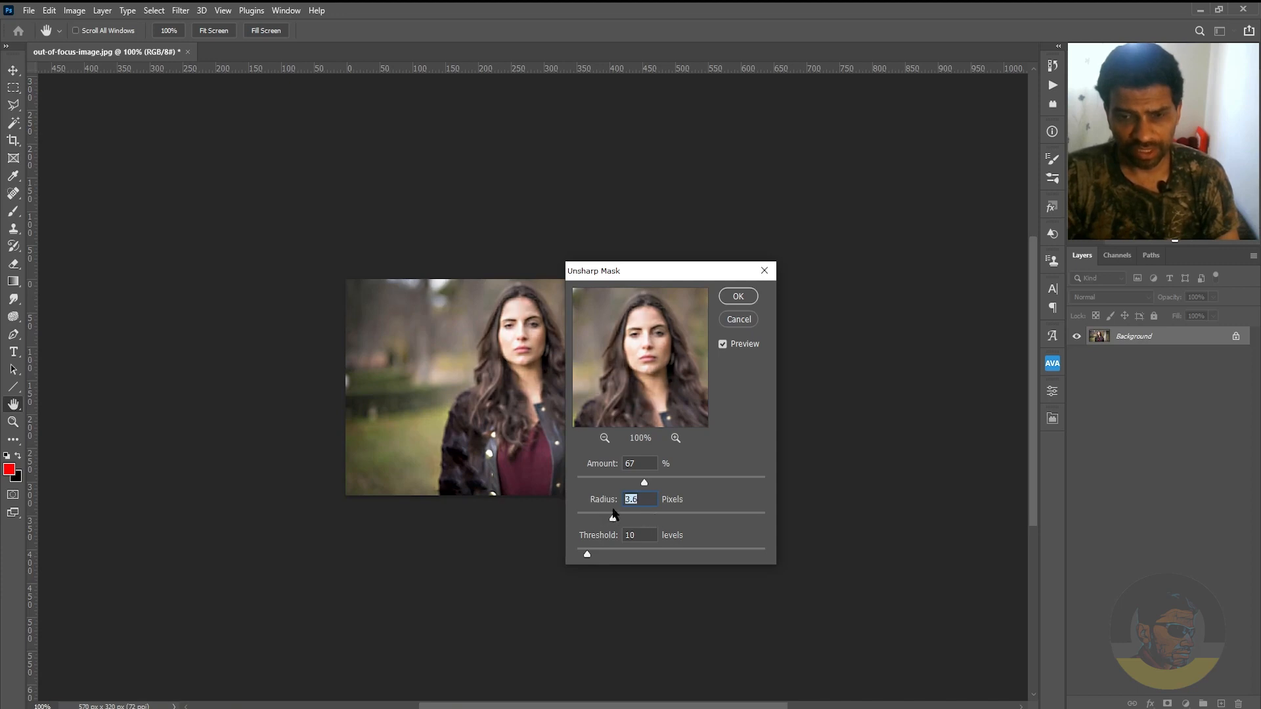
Set the Unsharp Mask amount to 75% and apply the filter to the photo.
left_click(631, 482)
left_click_drag(606, 483, 653, 484)
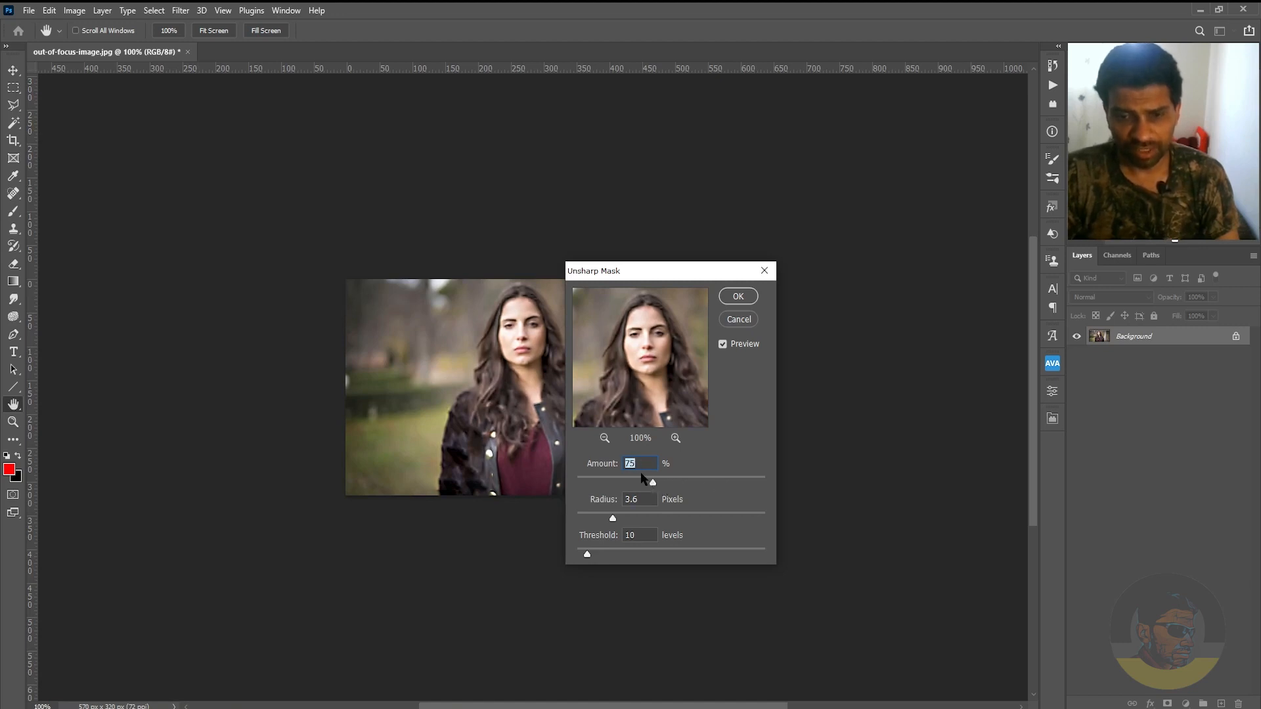
left_click(644, 462)
left_click_drag(644, 463, 566, 464)
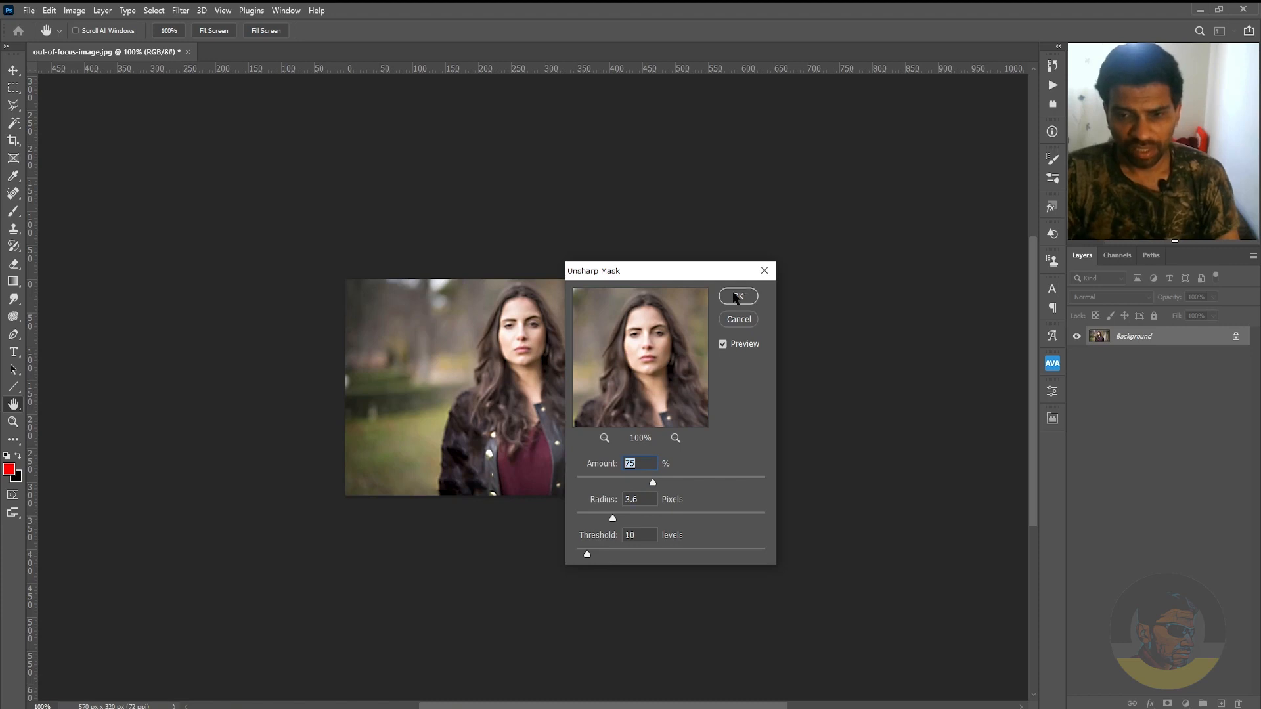
left_click(737, 297)
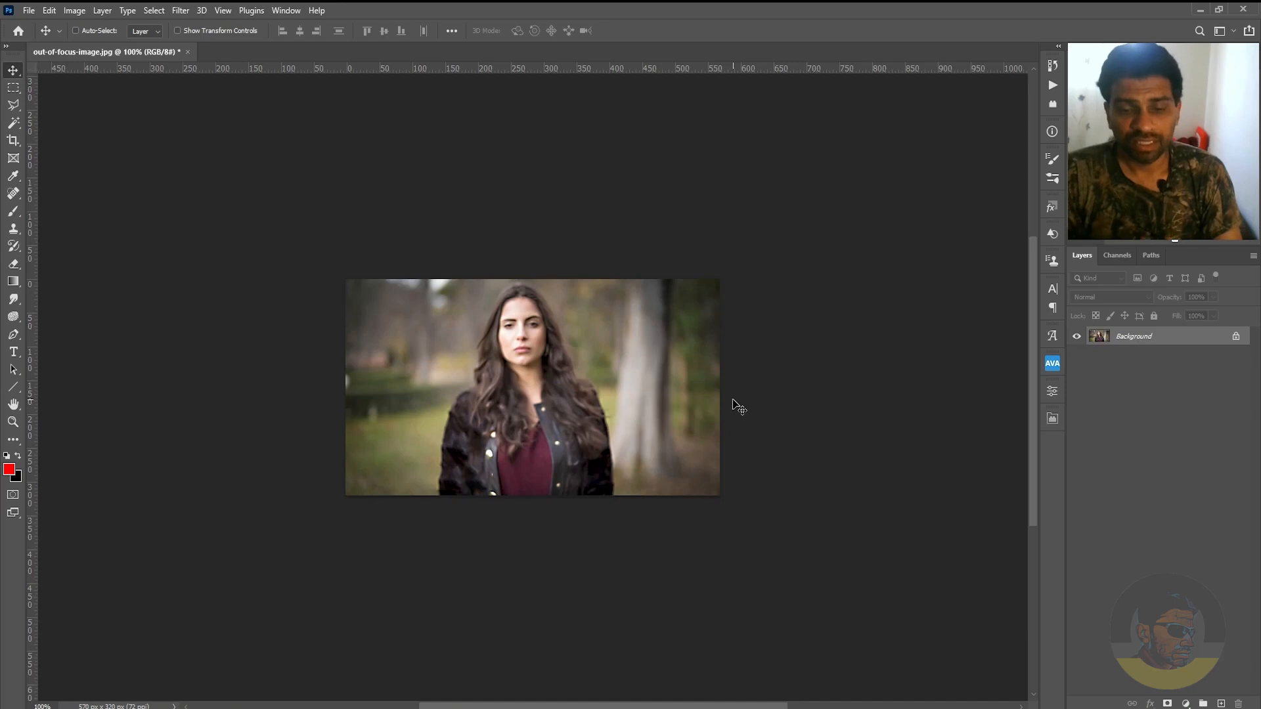
Inspect the sharpened face and revert the photo to its last saved version.
key("ctrl+space")
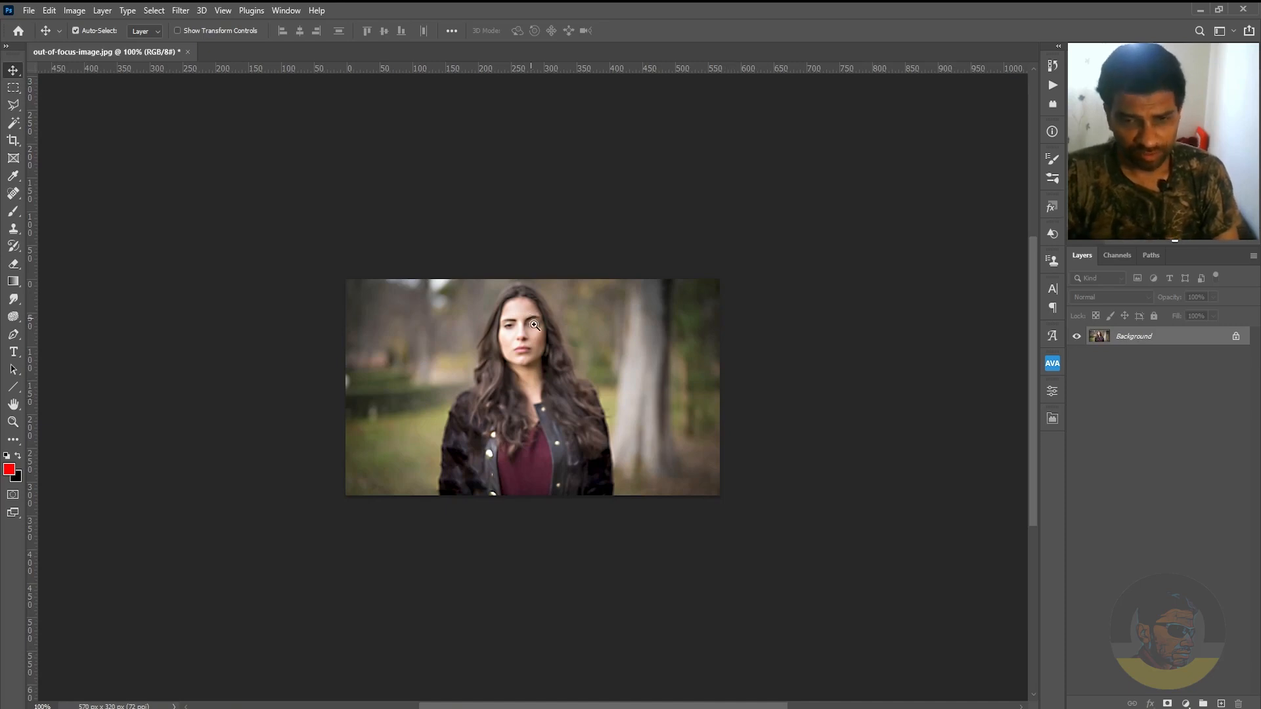
left_click_drag(535, 325, 550, 376)
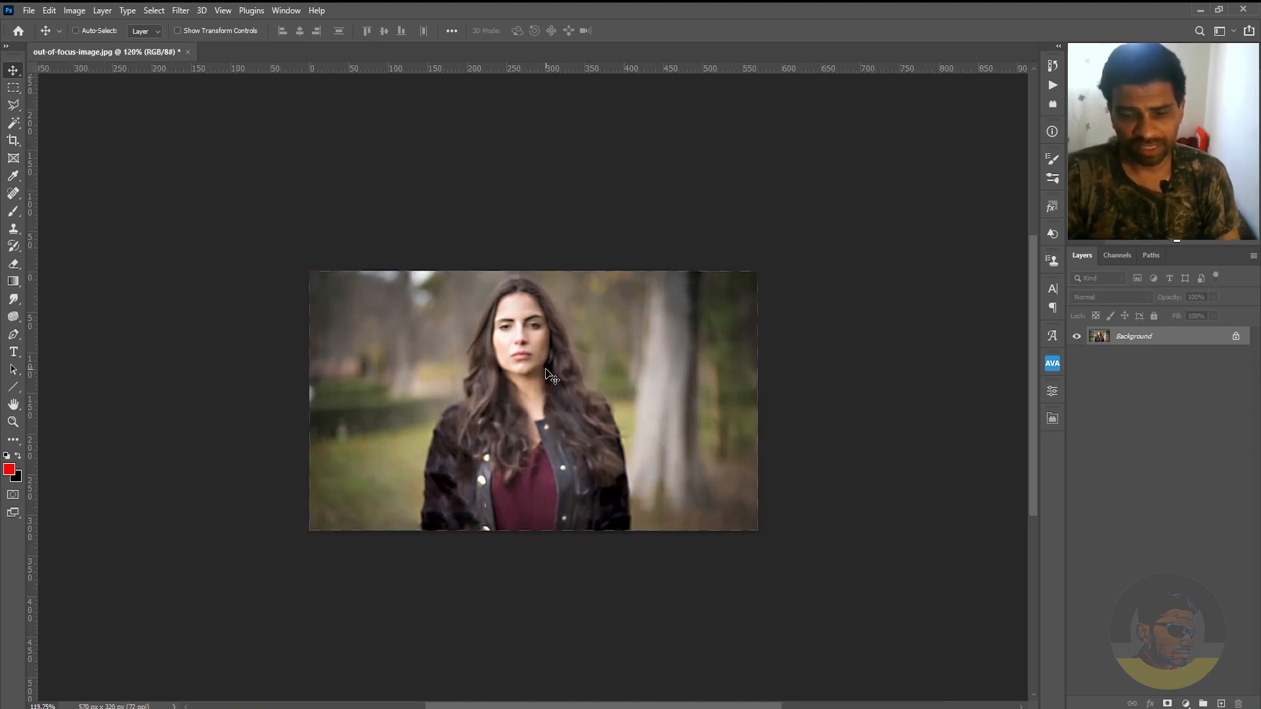
key("F12")
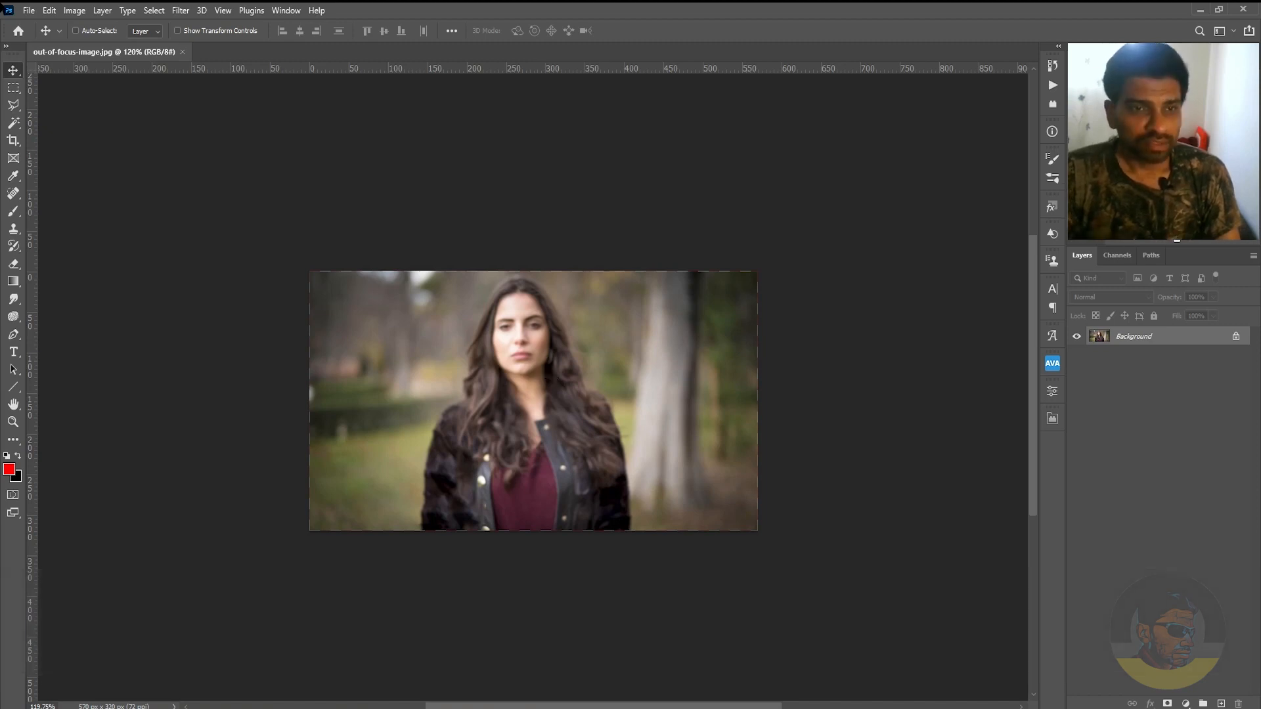
Start a Smart Sharpen on the photo with the amount set to 500%.
left_click(180, 12)
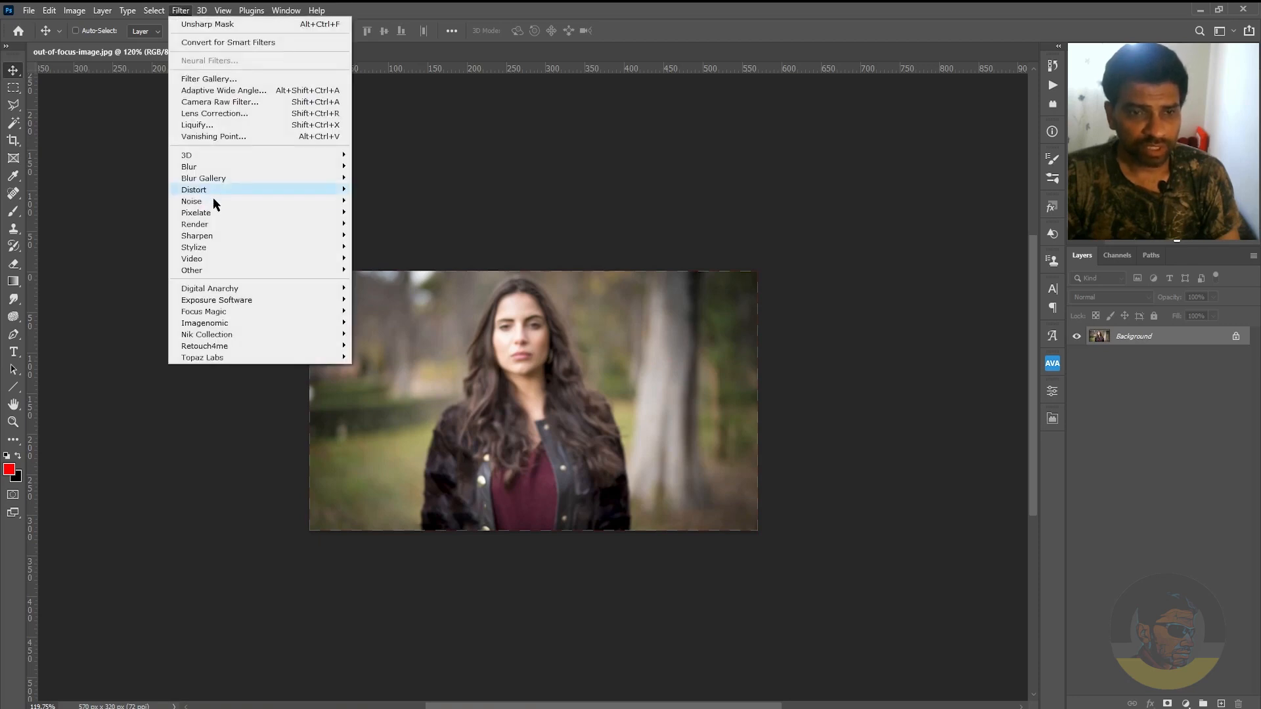
mouse_move(265, 234)
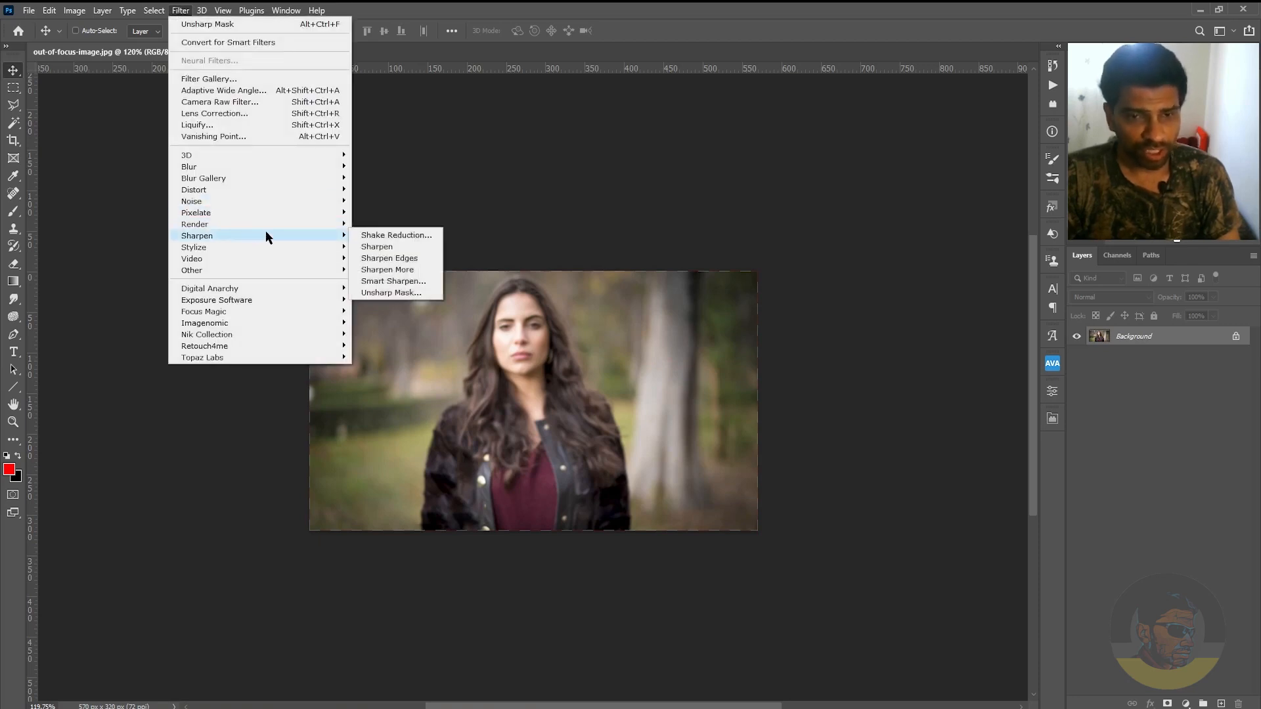
left_click(430, 280)
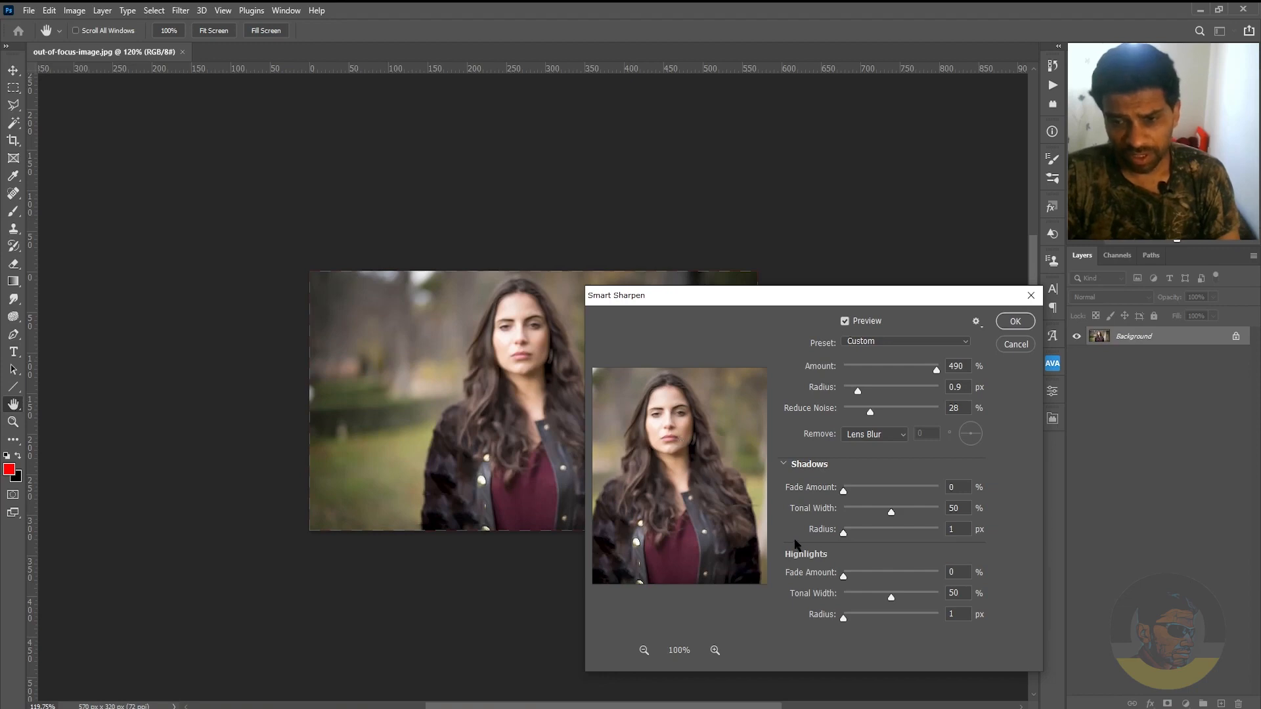
double_click(964, 365)
key("shift+Up")
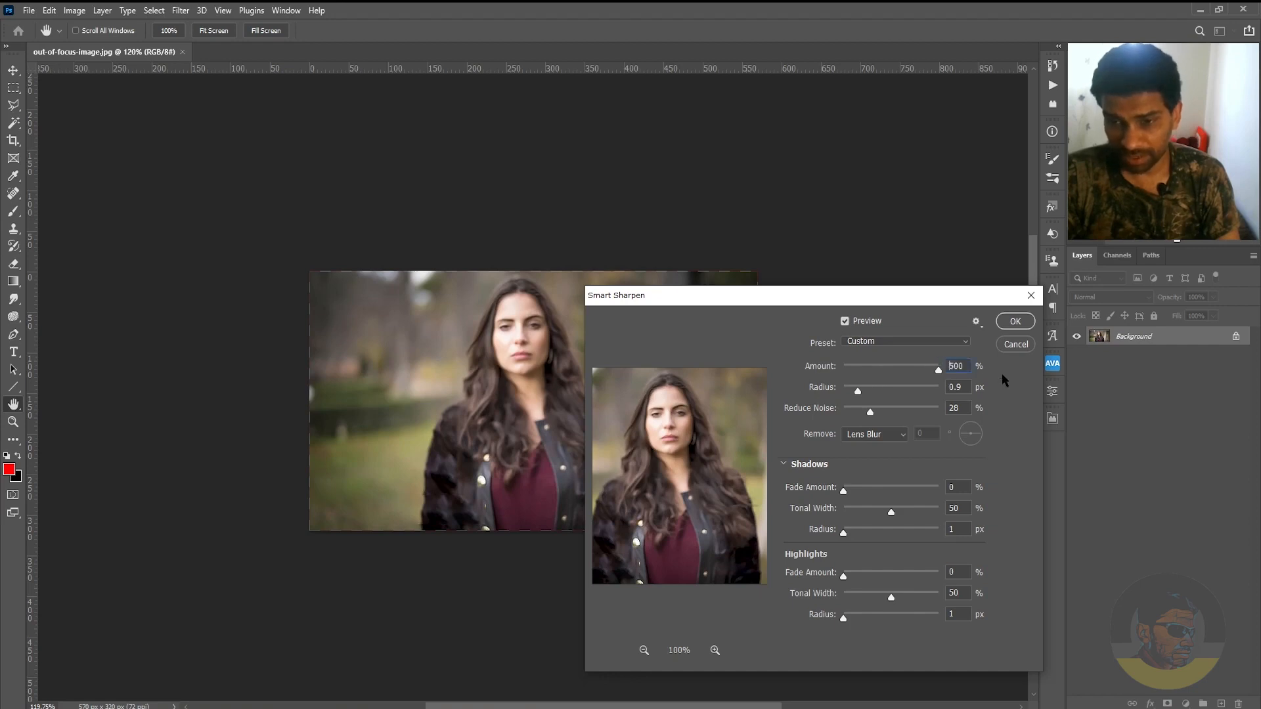
Try lower Smart Sharpen amounts, return to 500%, and set the radius to 1.7 px and noise reduction to 81%.
left_click(864, 366)
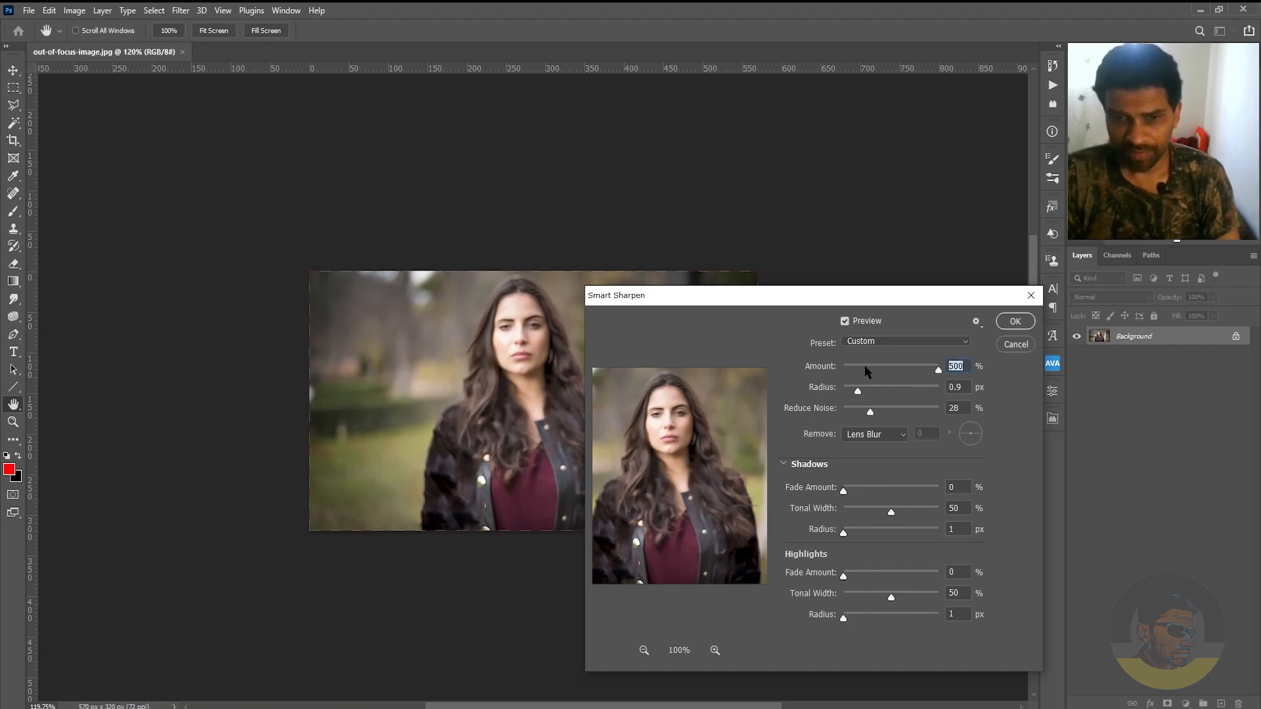
left_click_drag(864, 365, 939, 369)
left_click(852, 367)
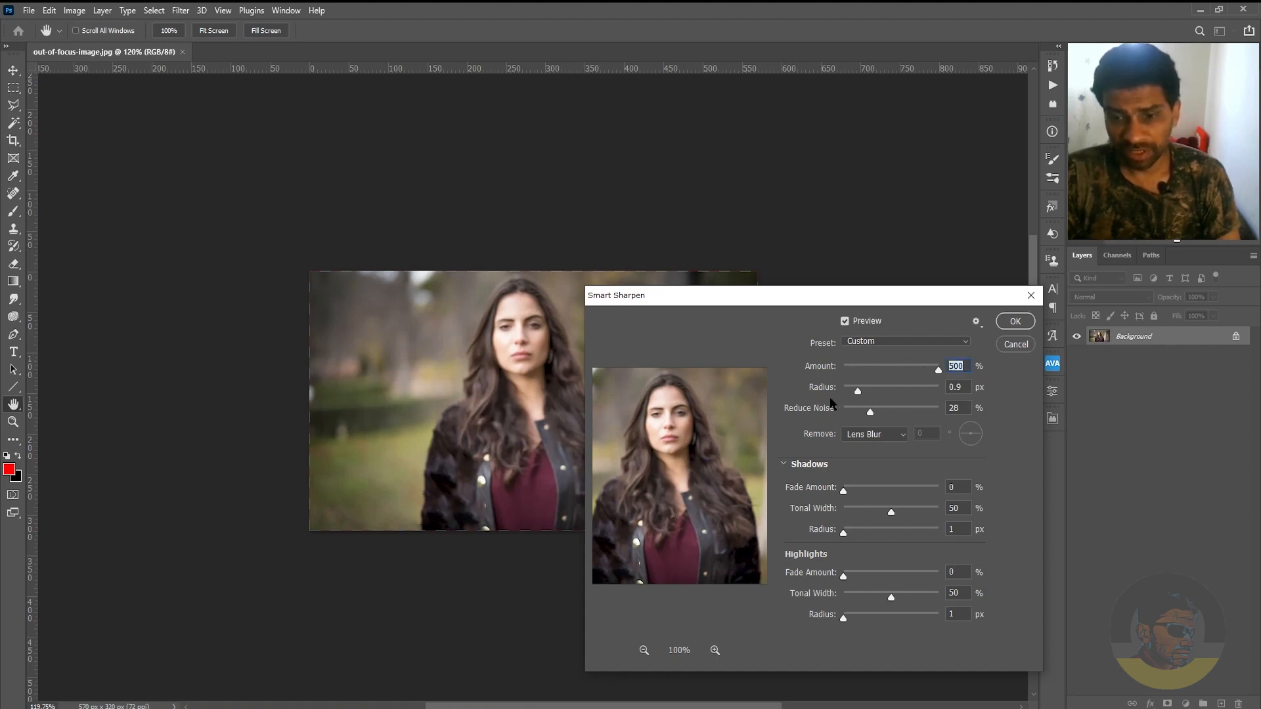
left_click_drag(858, 393, 920, 412)
left_click(879, 392)
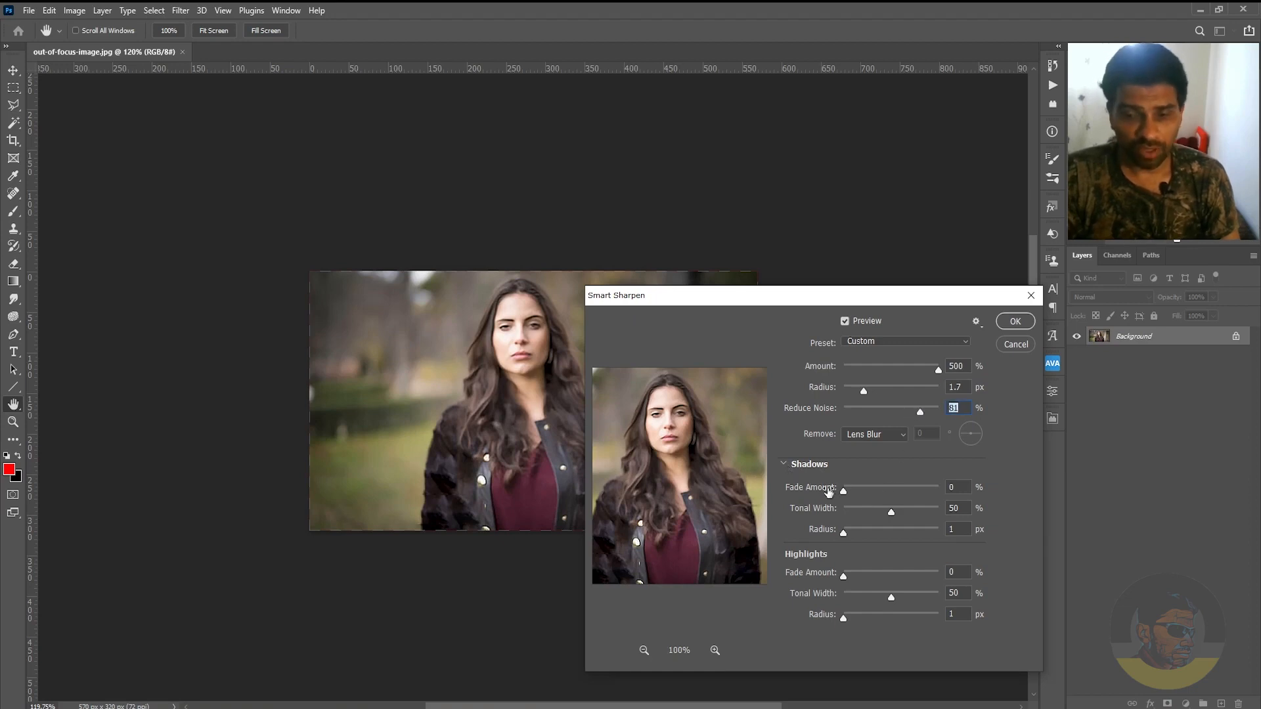
Set the Smart Sharpen shadows to fade amount 78%, tonal width 68% and radius 1 px.
left_click_drag(877, 487, 908, 511)
left_click(857, 531)
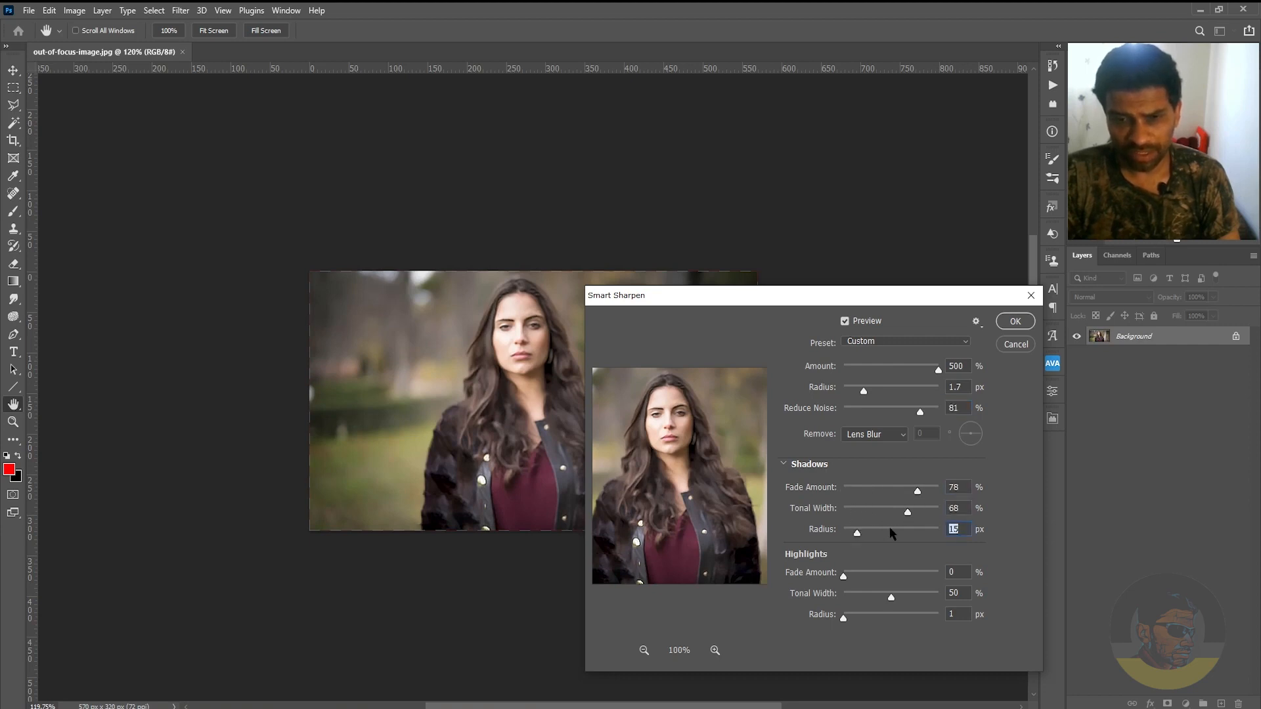
left_click(844, 531)
Apply Smart Sharpen with a highlights fade amount of 61%, and undo the filter.
left_click_drag(843, 576, 902, 578)
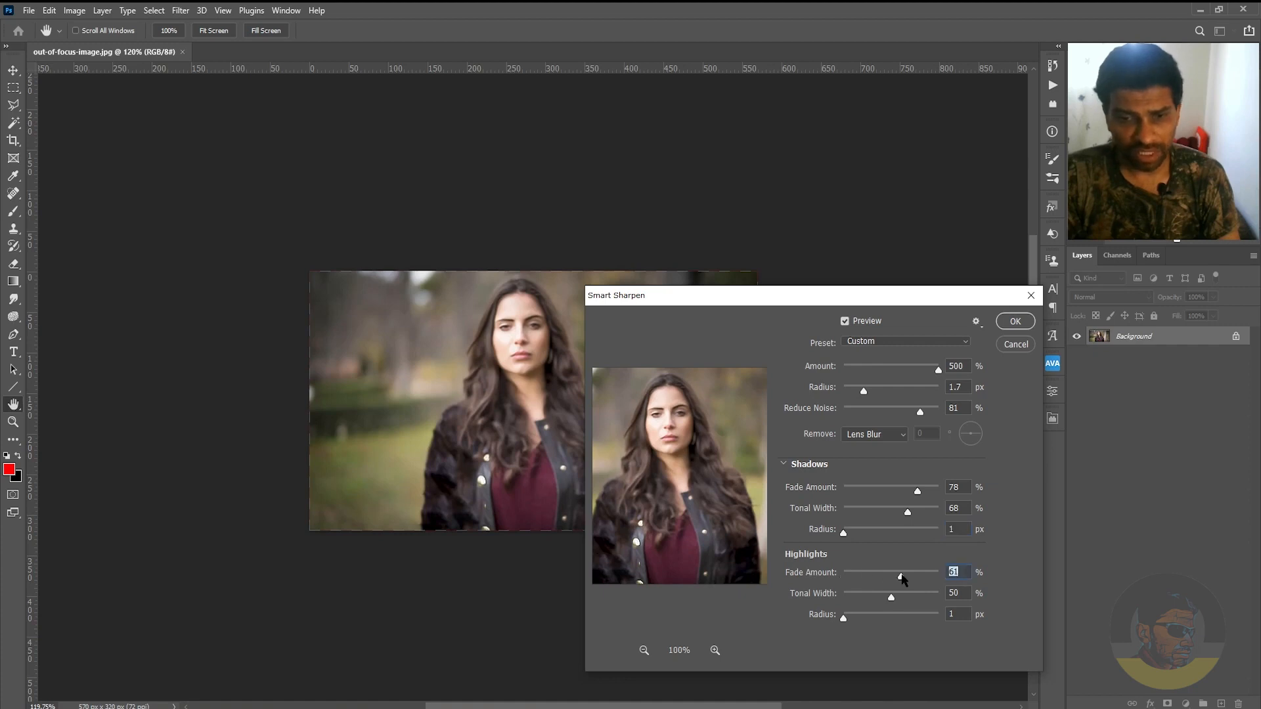
left_click(1005, 322)
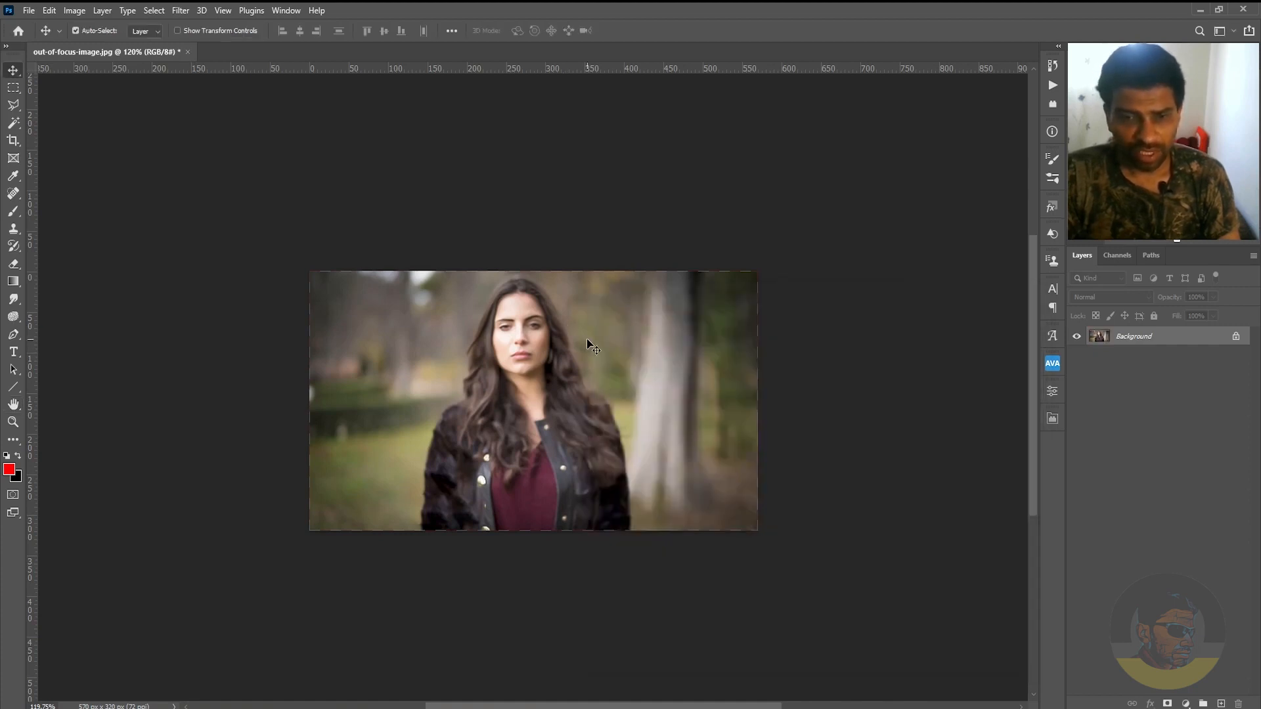
key("ctrl+z")
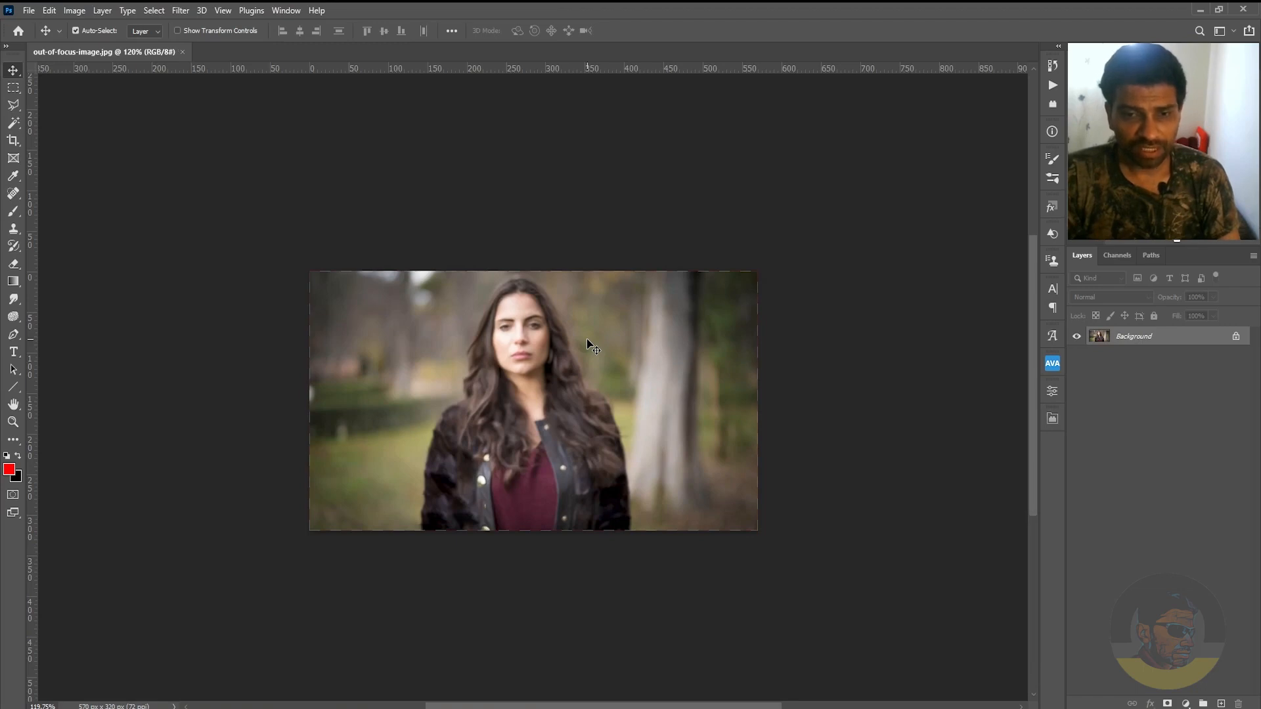
Redo the Smart Sharpen to compare it with the original photo, and undo it again.
key("ctrl+shift+z")
left_click_drag(521, 313, 544, 359)
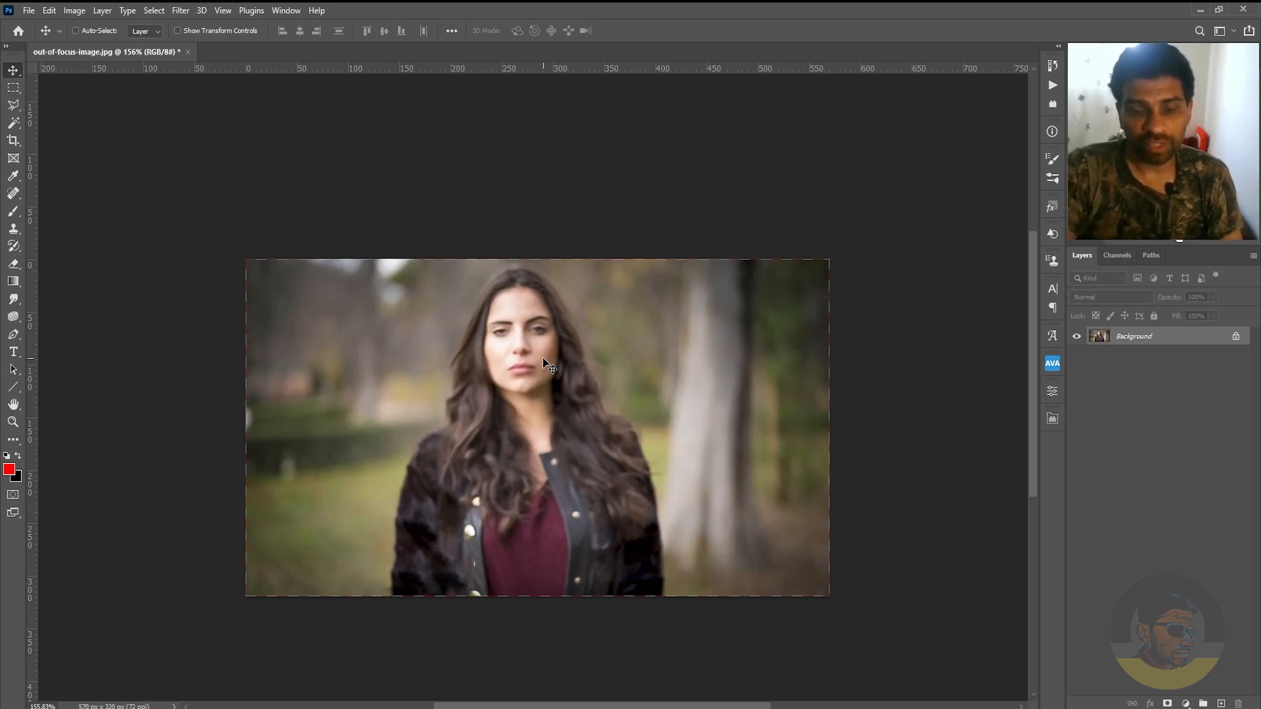
key("ctrl+z")
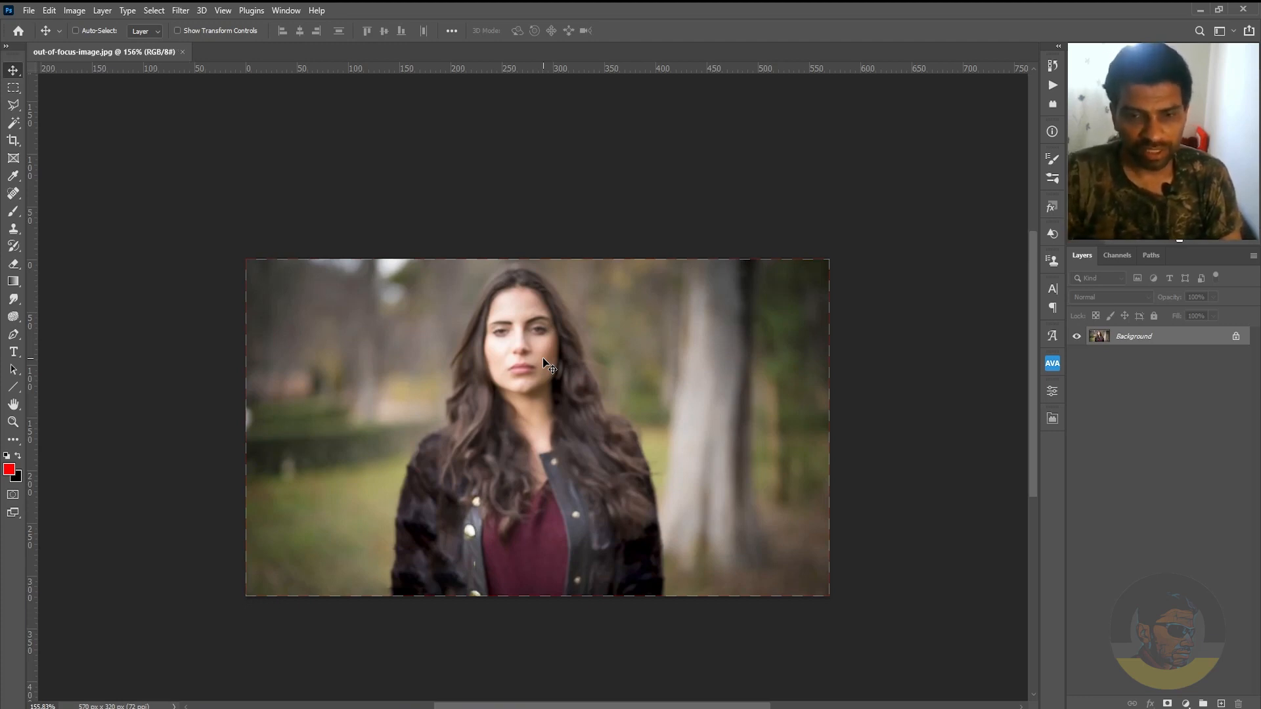
left_click(29, 11)
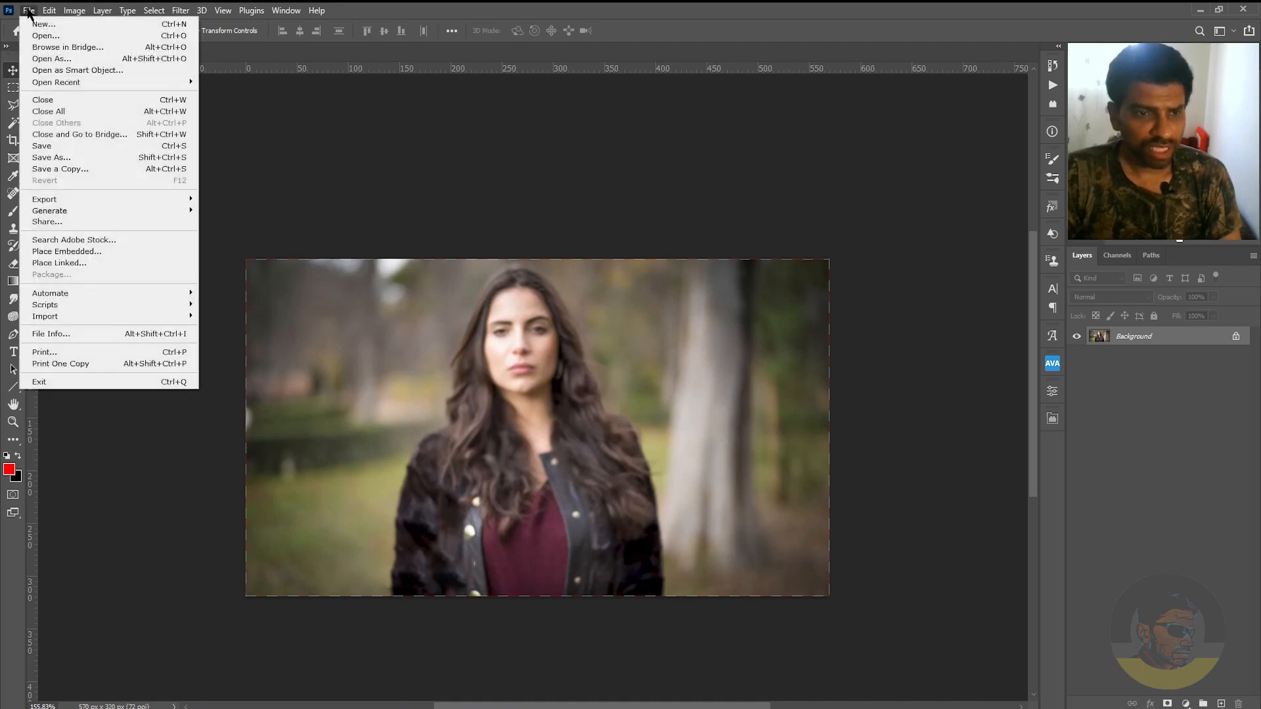
left_click(624, 440)
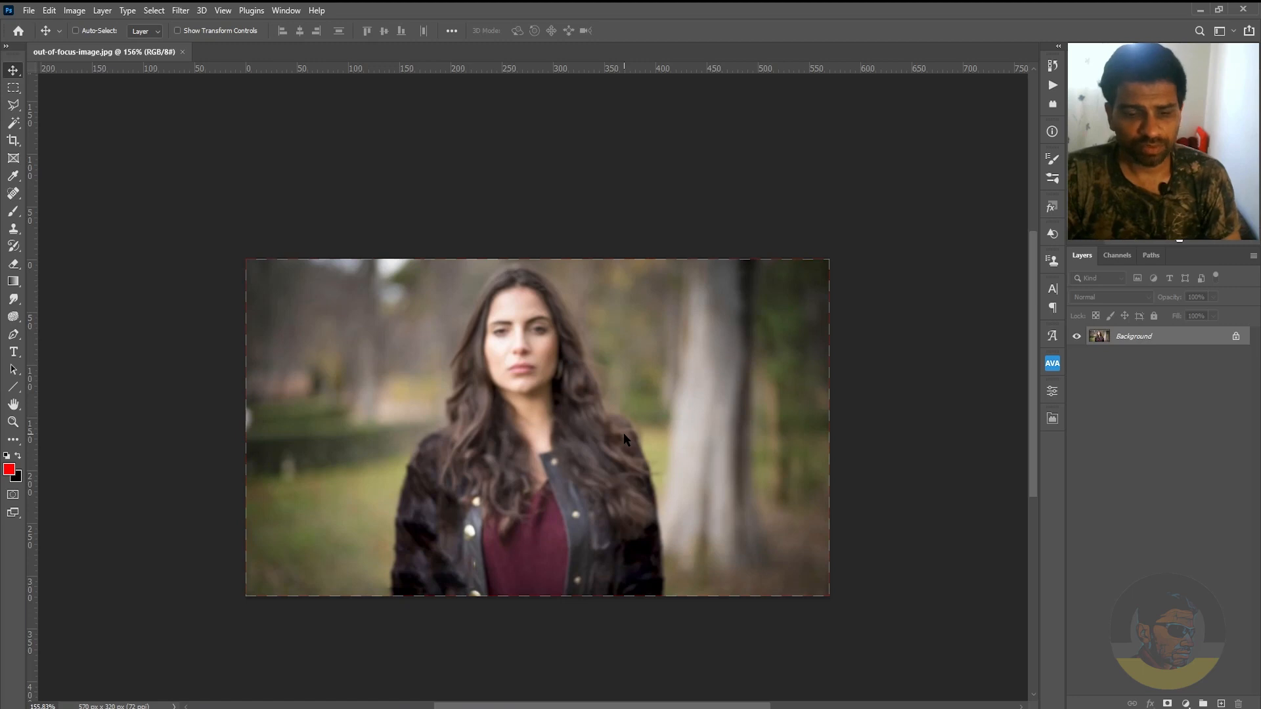
key("ctrl+z")
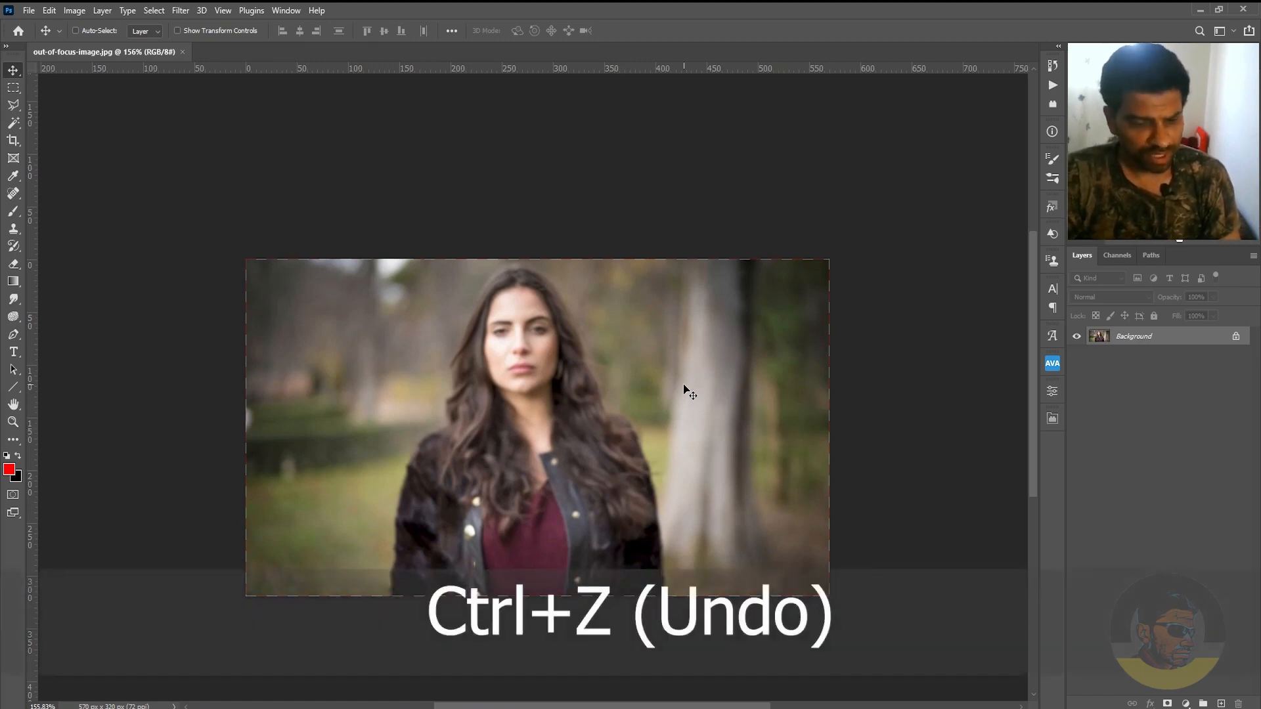
Duplicate the background layer, working at 100% view.
key("ctrl+1")
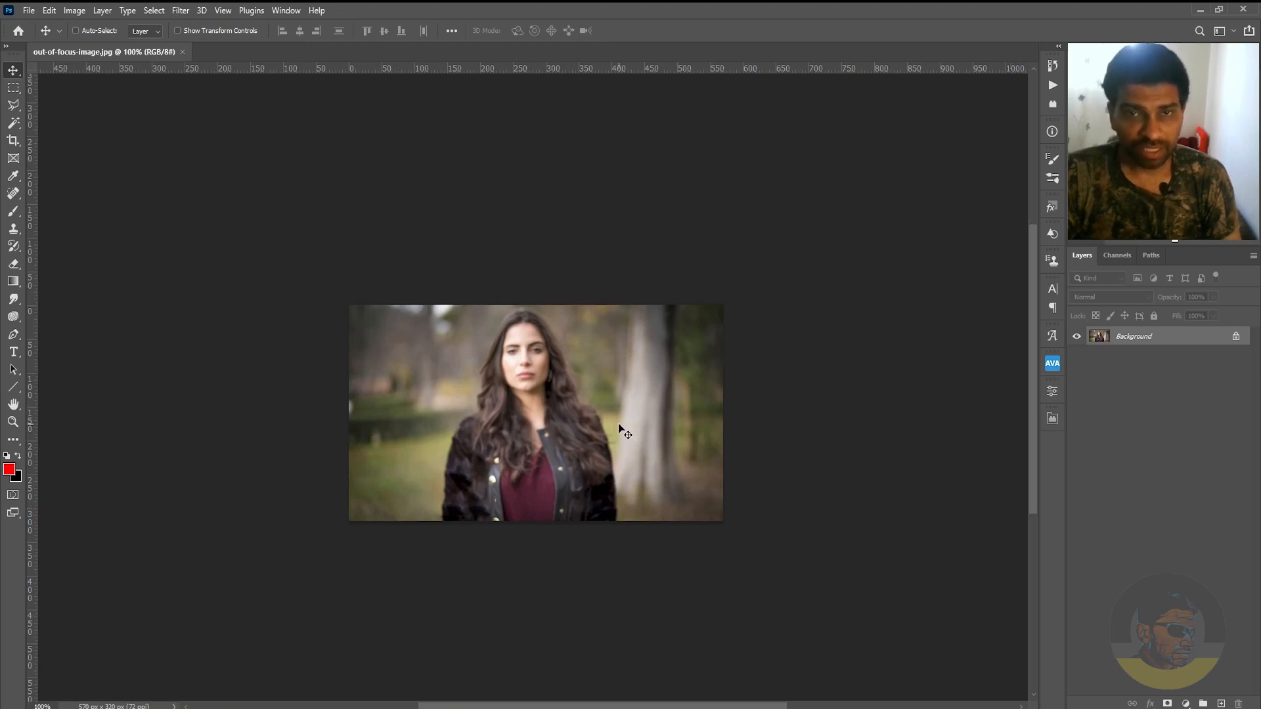
key("ctrl")
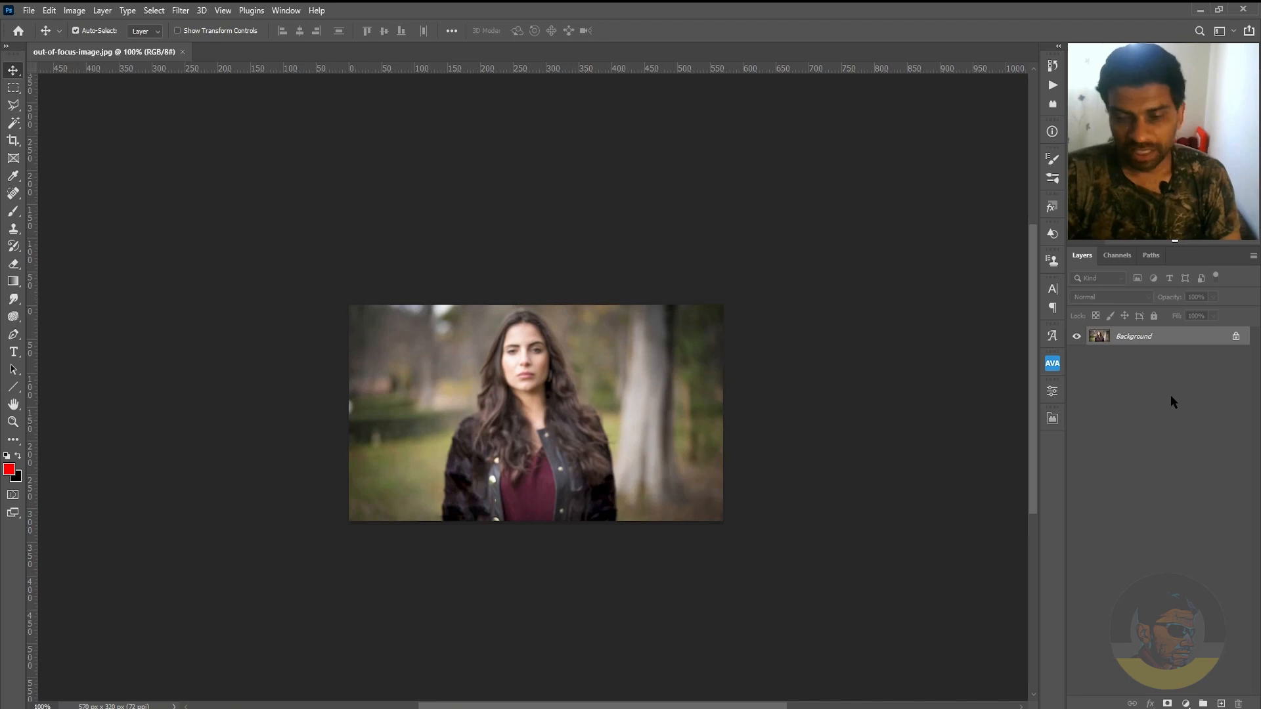
key("ctrl+j")
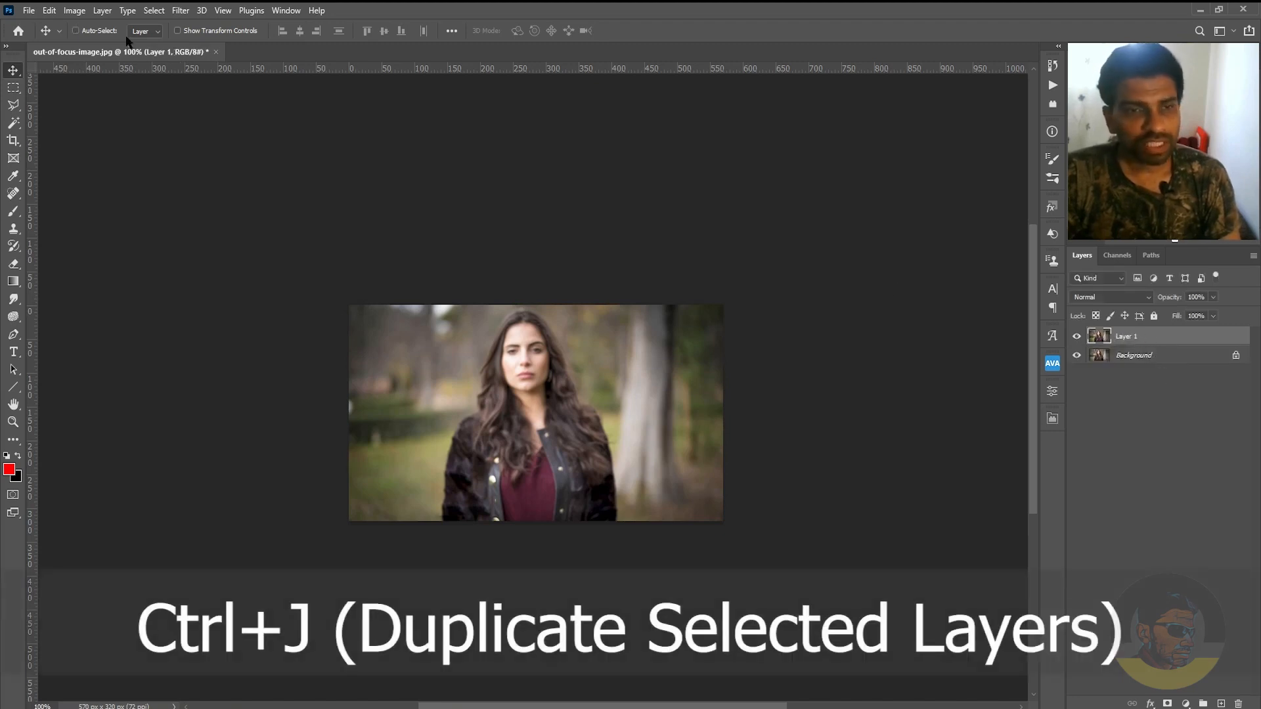
Apply a High Pass filter with a 4.3 px radius to the duplicated layer and set its blend mode to Overlay.
left_click(181, 11)
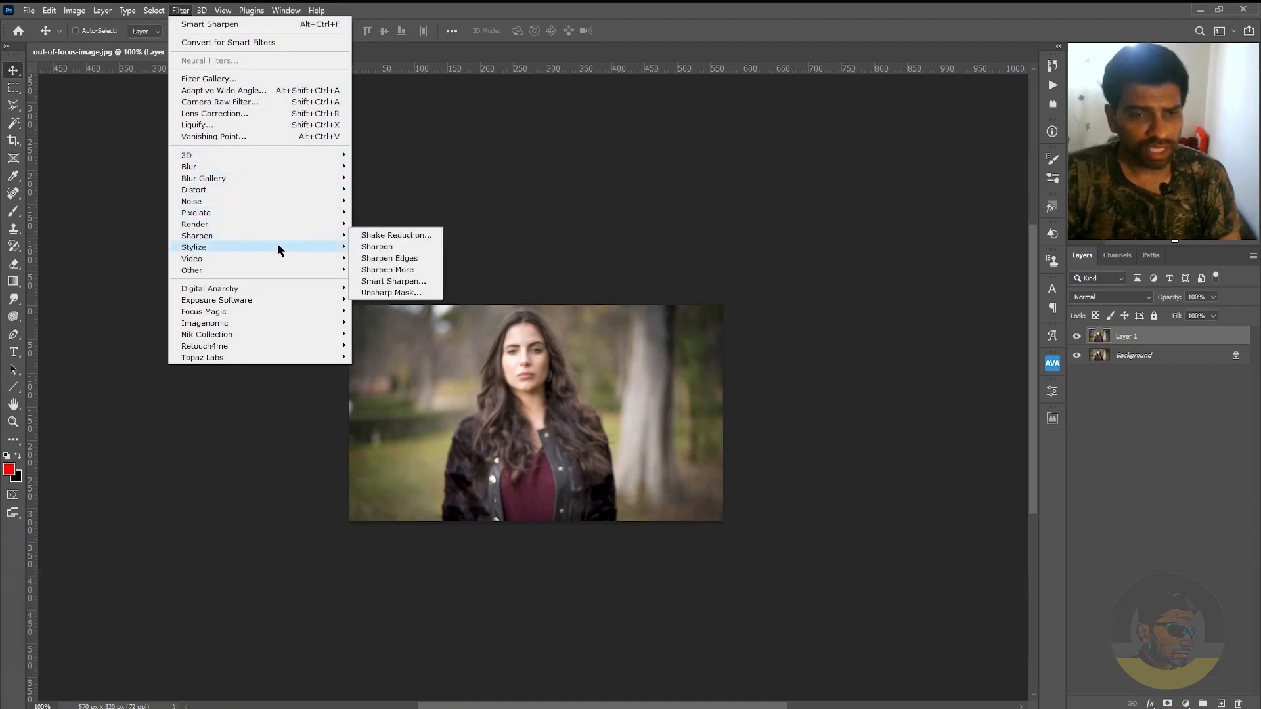
mouse_move(252, 270)
left_click(397, 284)
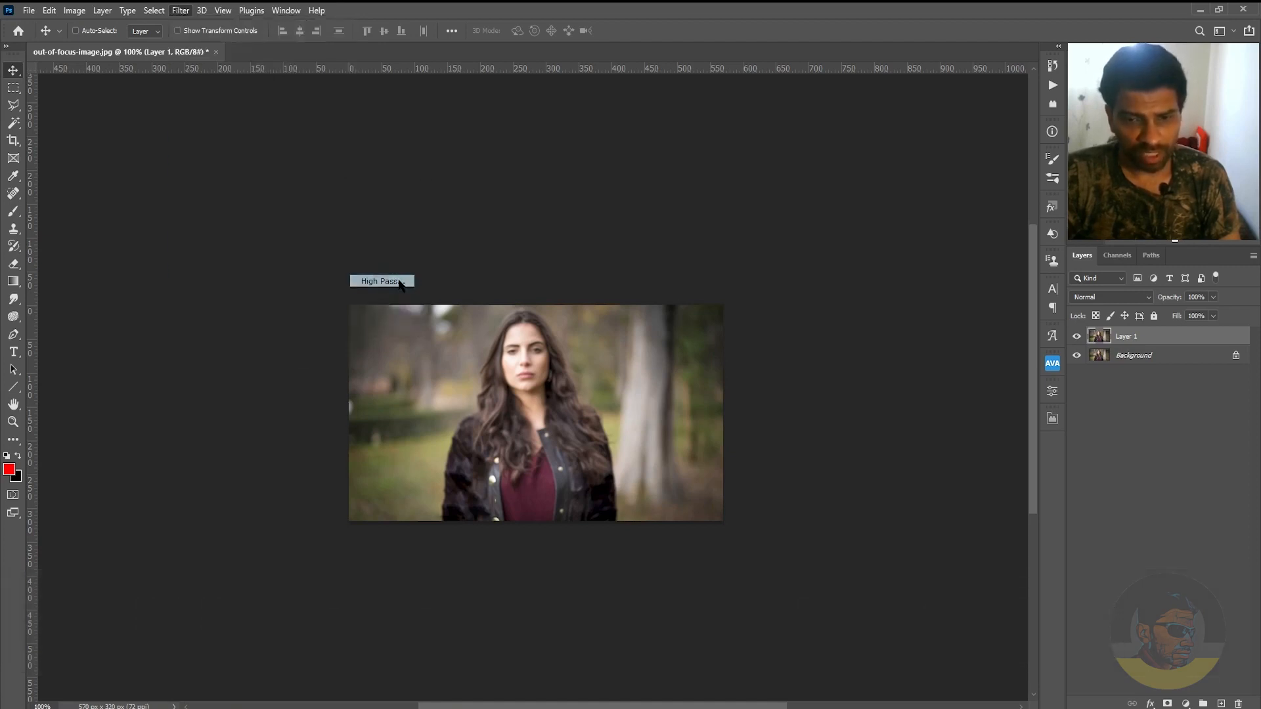
left_click_drag(675, 498, 679, 498)
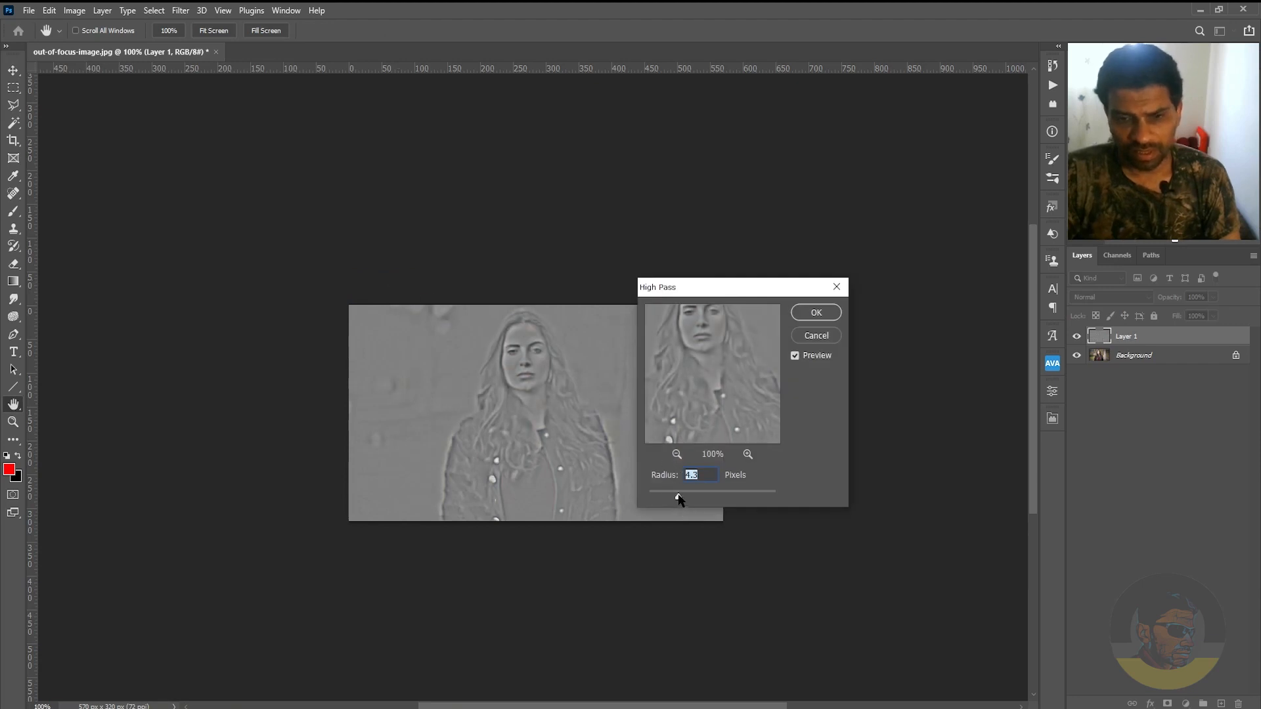
left_click(815, 314)
key("v")
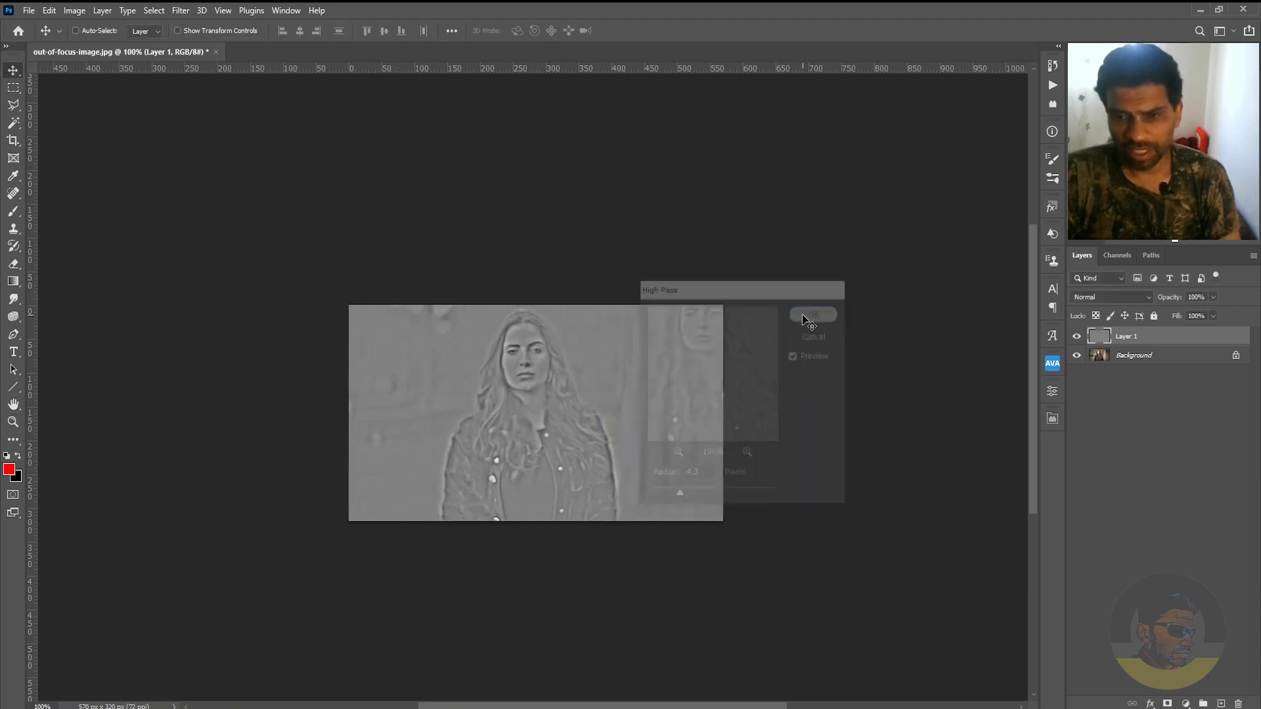
left_click(1103, 299)
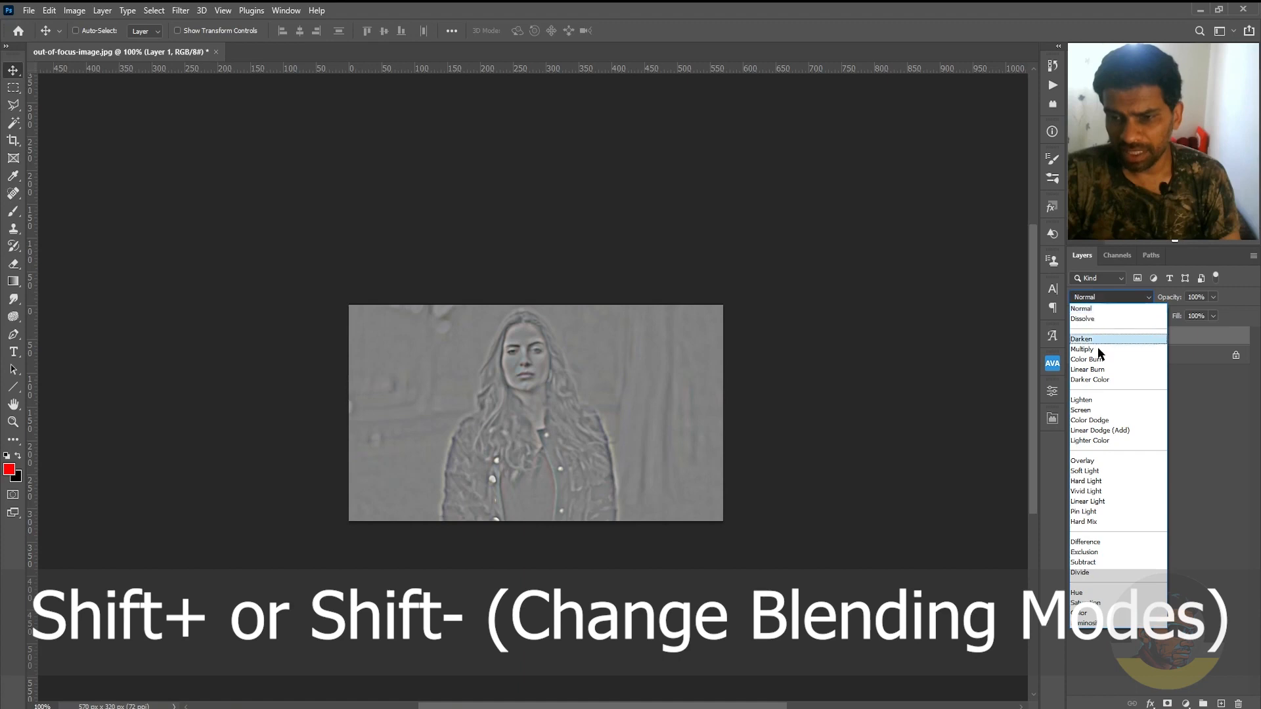
left_click(1101, 459)
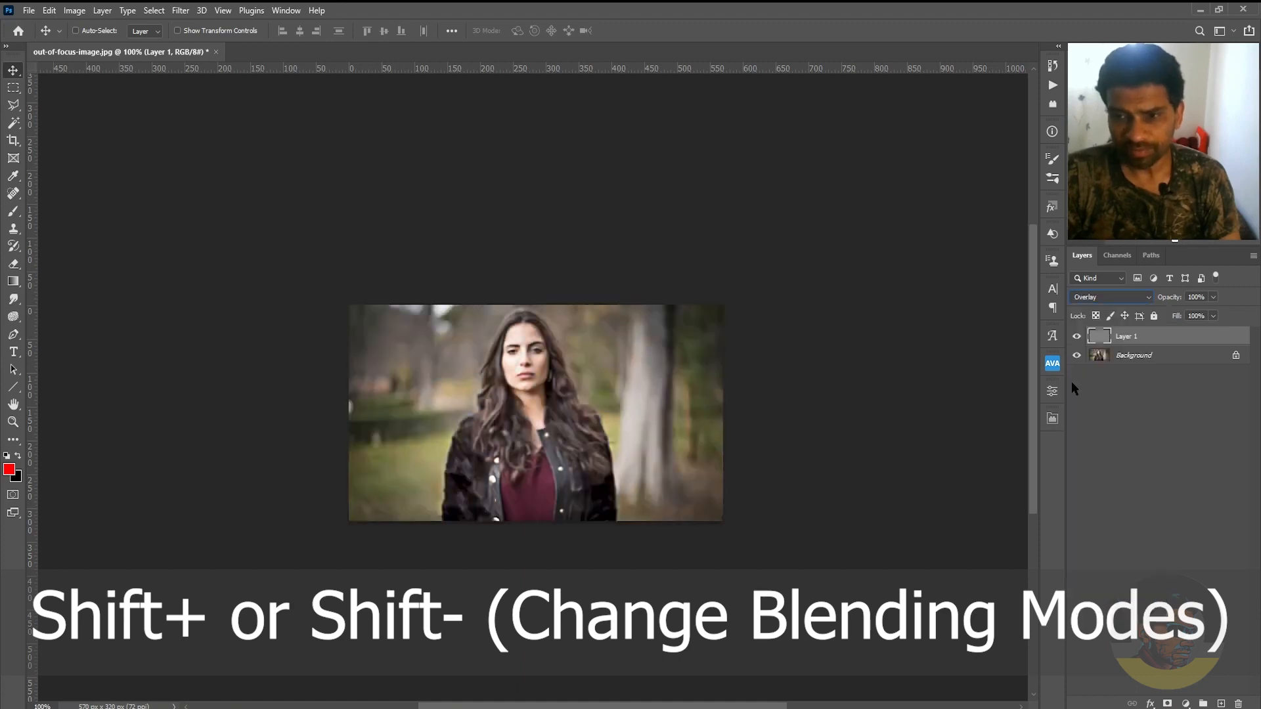
Compare the photo with and without the High Pass layer, and delete that layer.
left_click(1077, 337)
left_click(1077, 337)
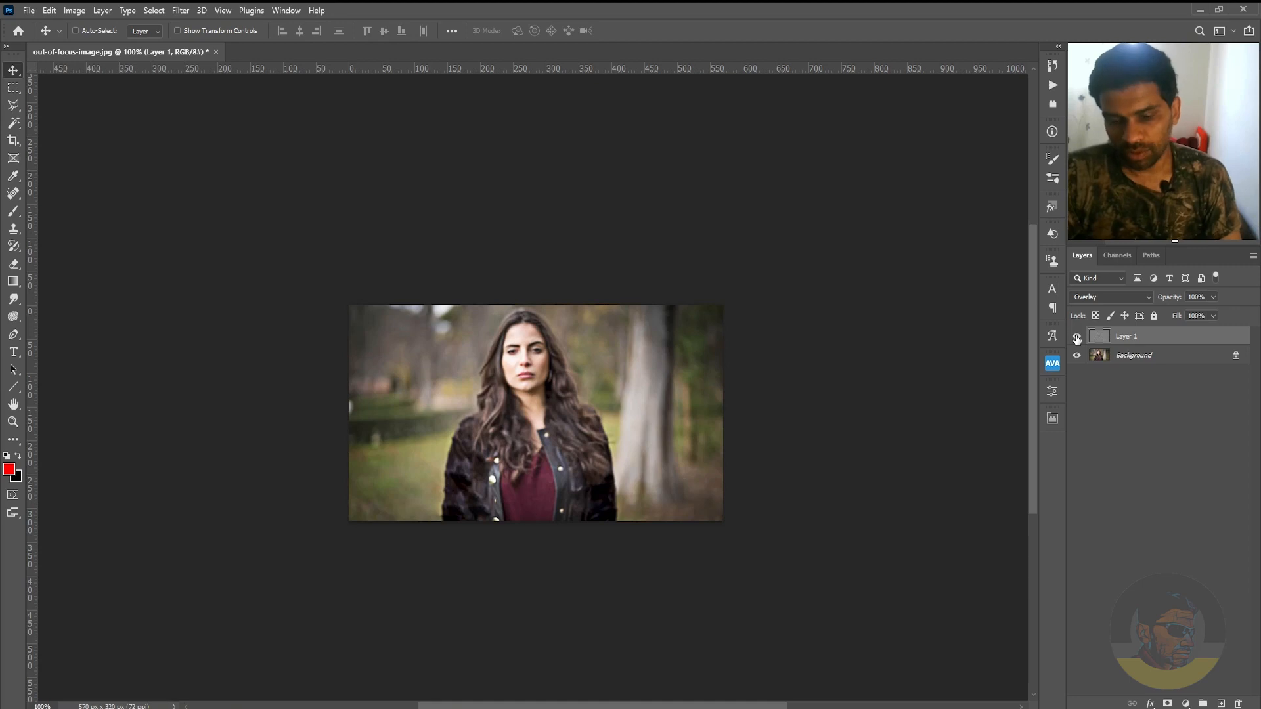
key("Delete")
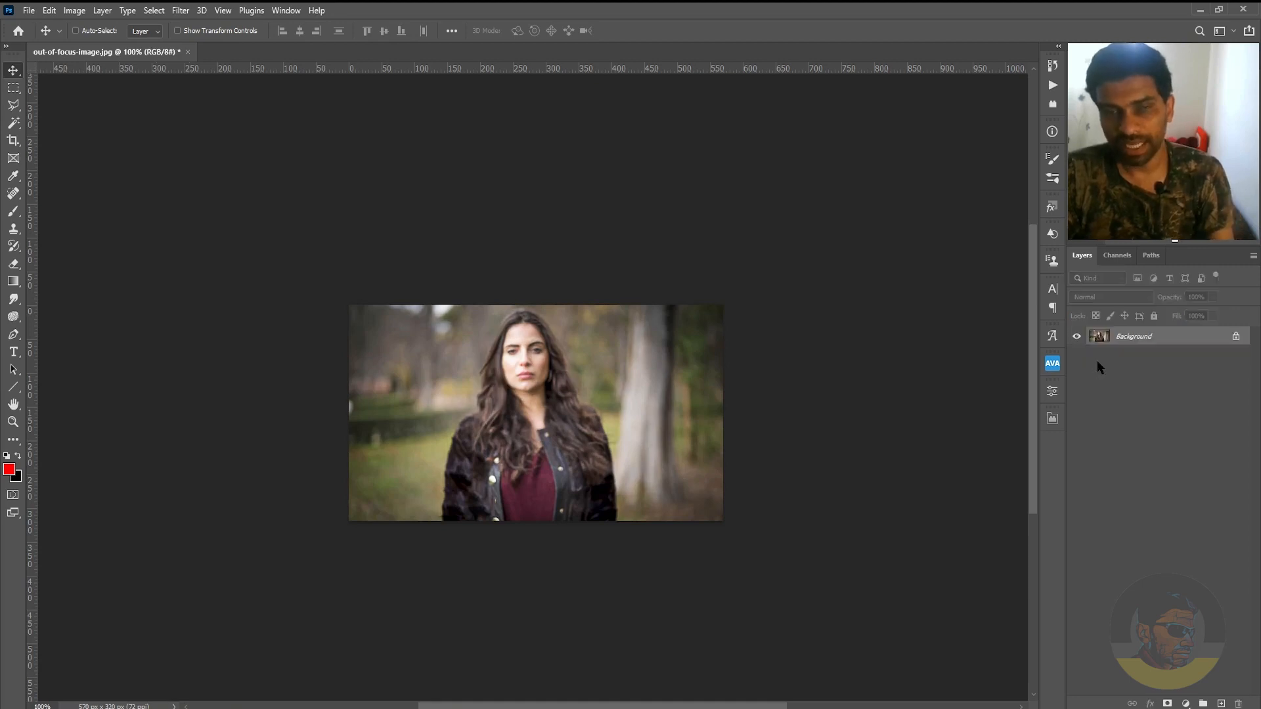
Open the photo in the Camera Raw Filter and set the Detail sharpening to 94.
left_click(182, 10)
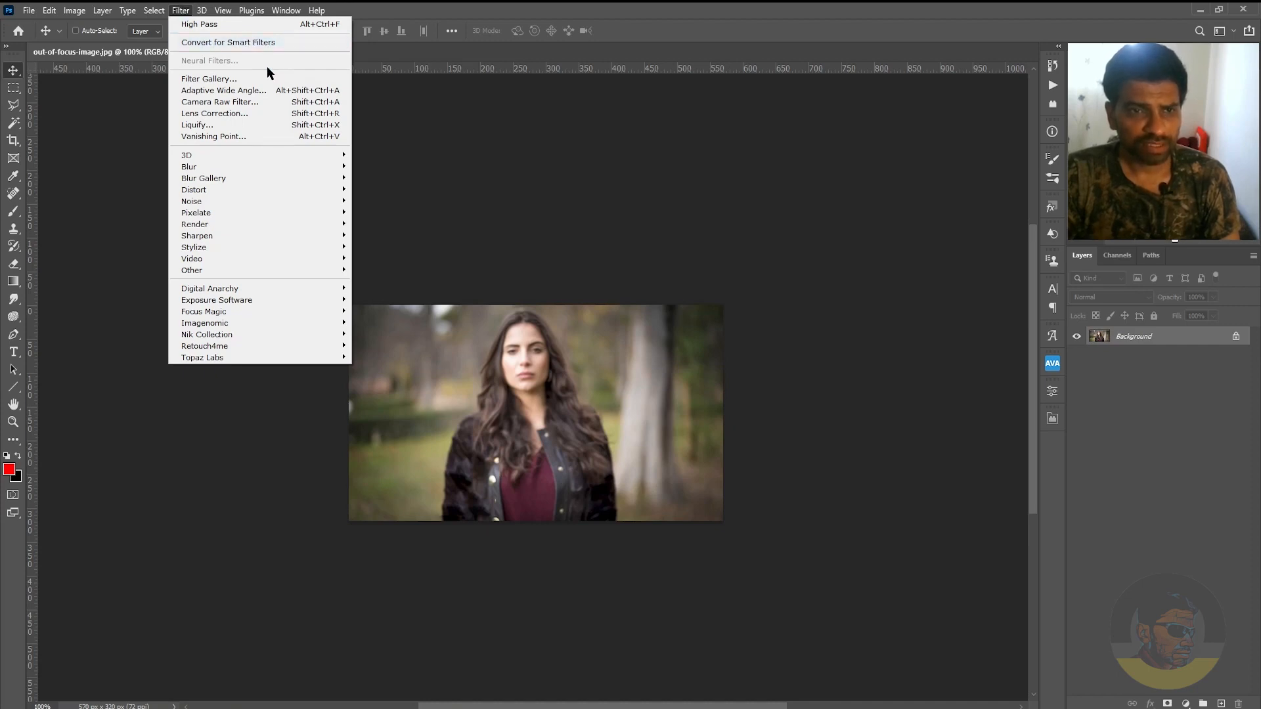
left_click(220, 102)
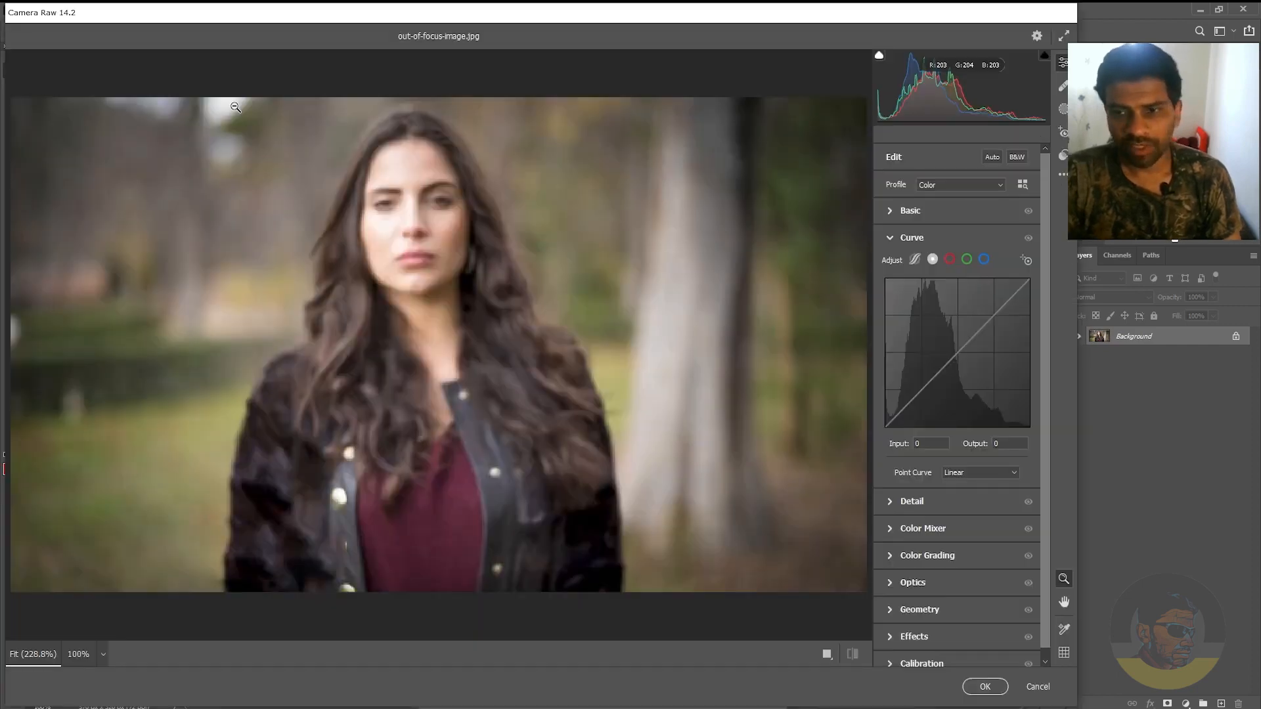
left_click(919, 506)
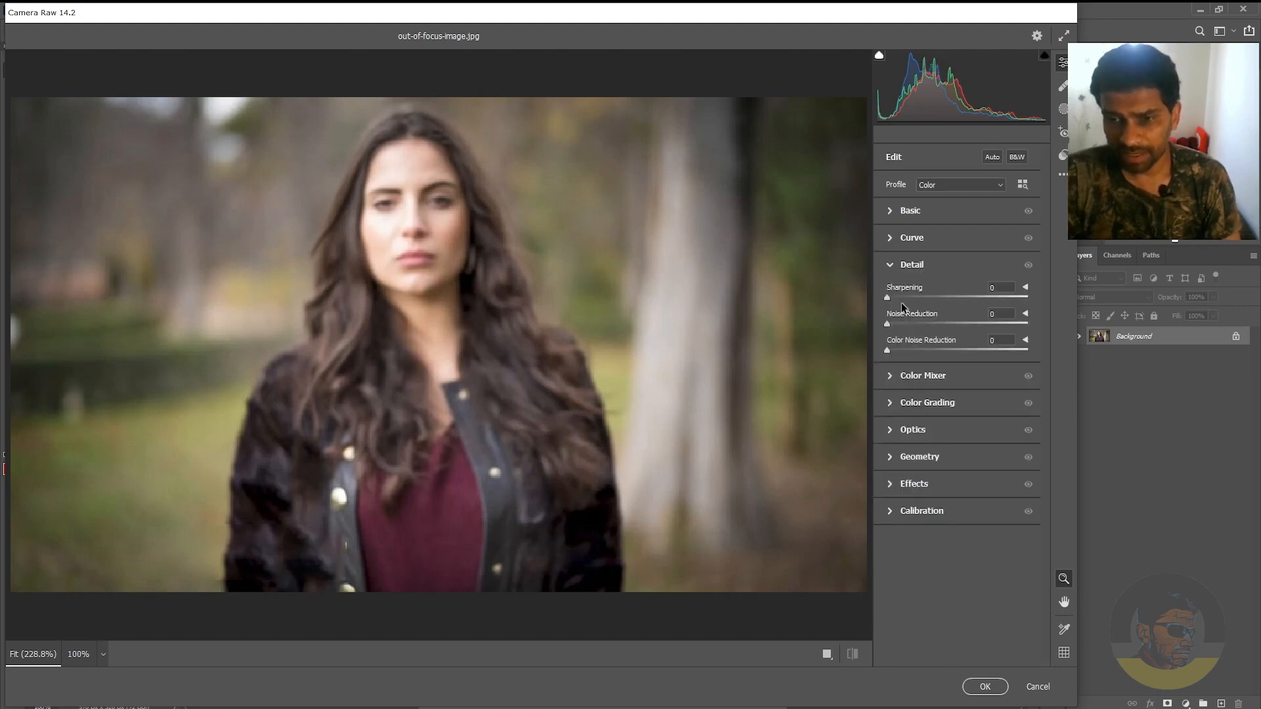
mouse_move(1016, 300)
left_mouse_down()
mouse_move(955, 299)
mouse_move(1022, 303)
left_mouse_up()
left_click(975, 297)
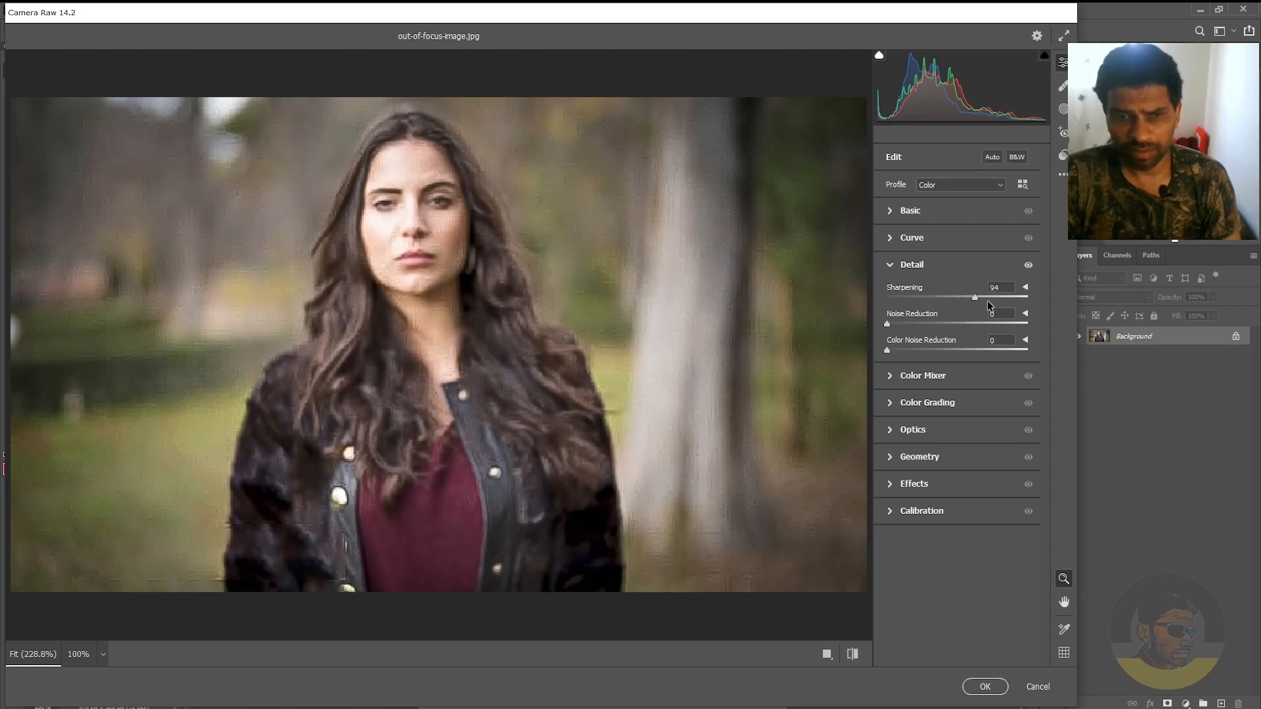
Set noise reduction to 26 and color noise reduction to 27, and apply the Camera Raw Filter.
left_click_drag(937, 324, 925, 354)
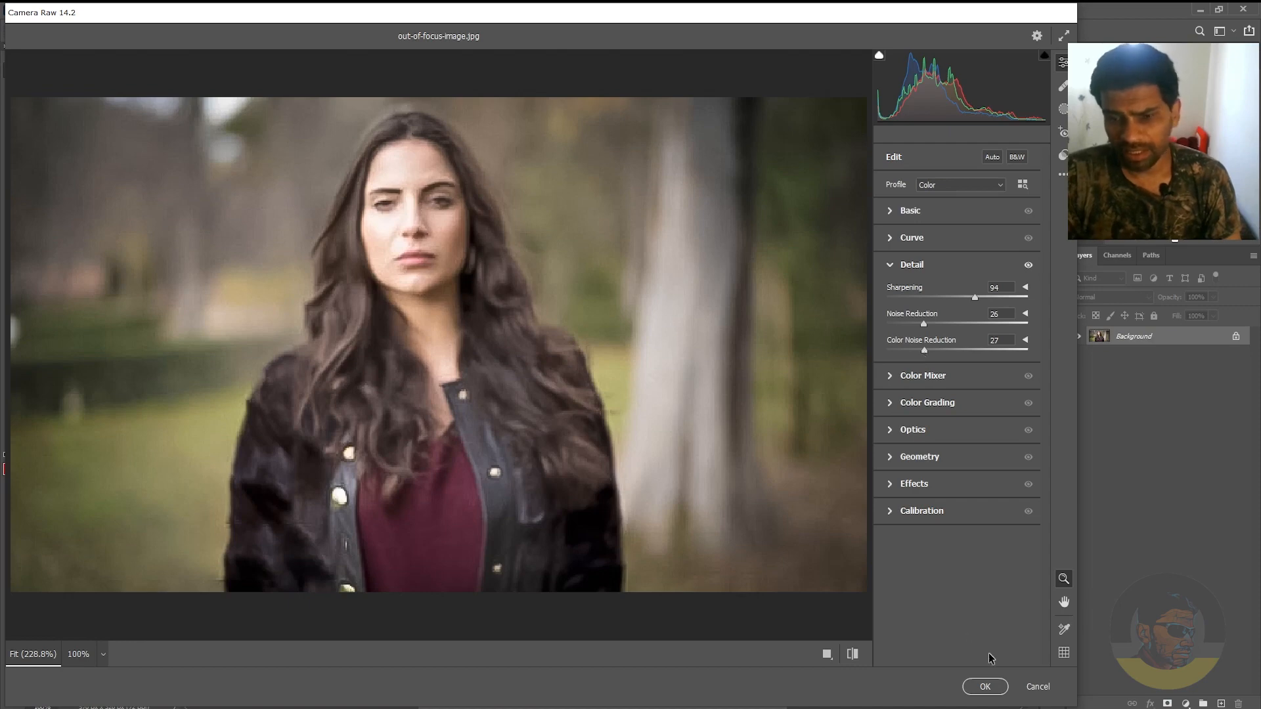
left_click(985, 686)
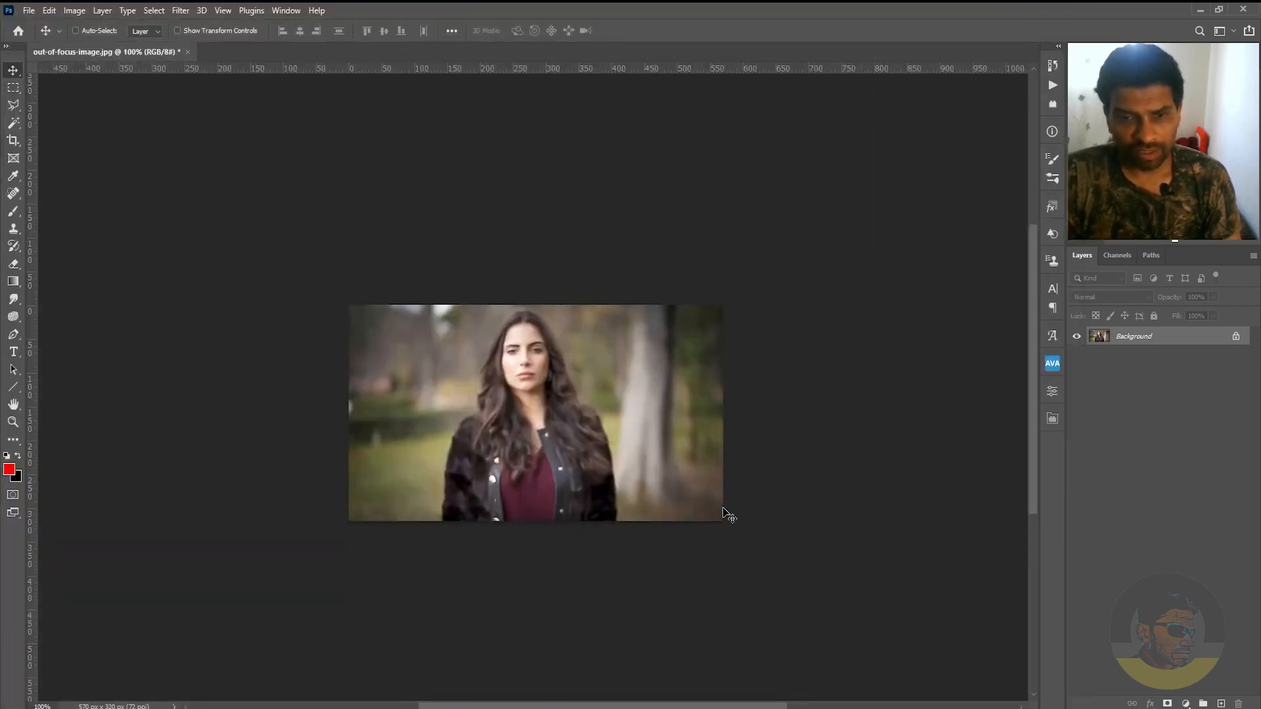
key("ctrl")
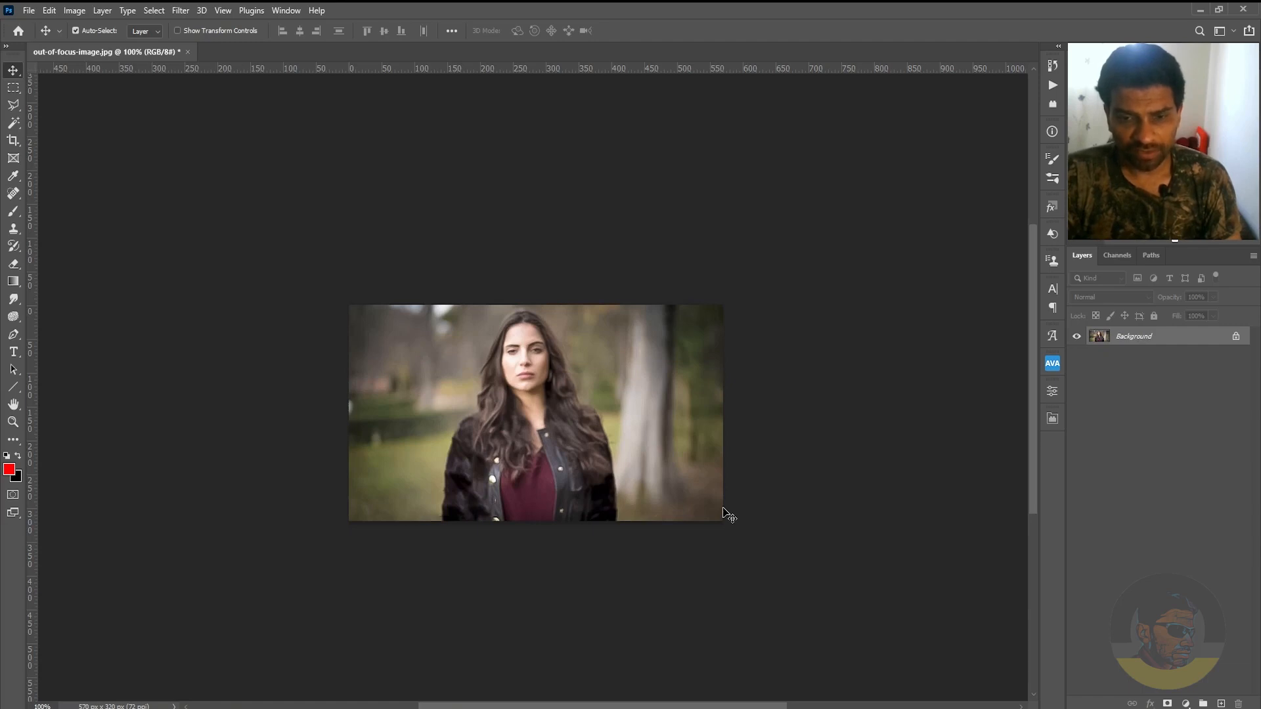
left_click_drag(550, 360, 589, 378)
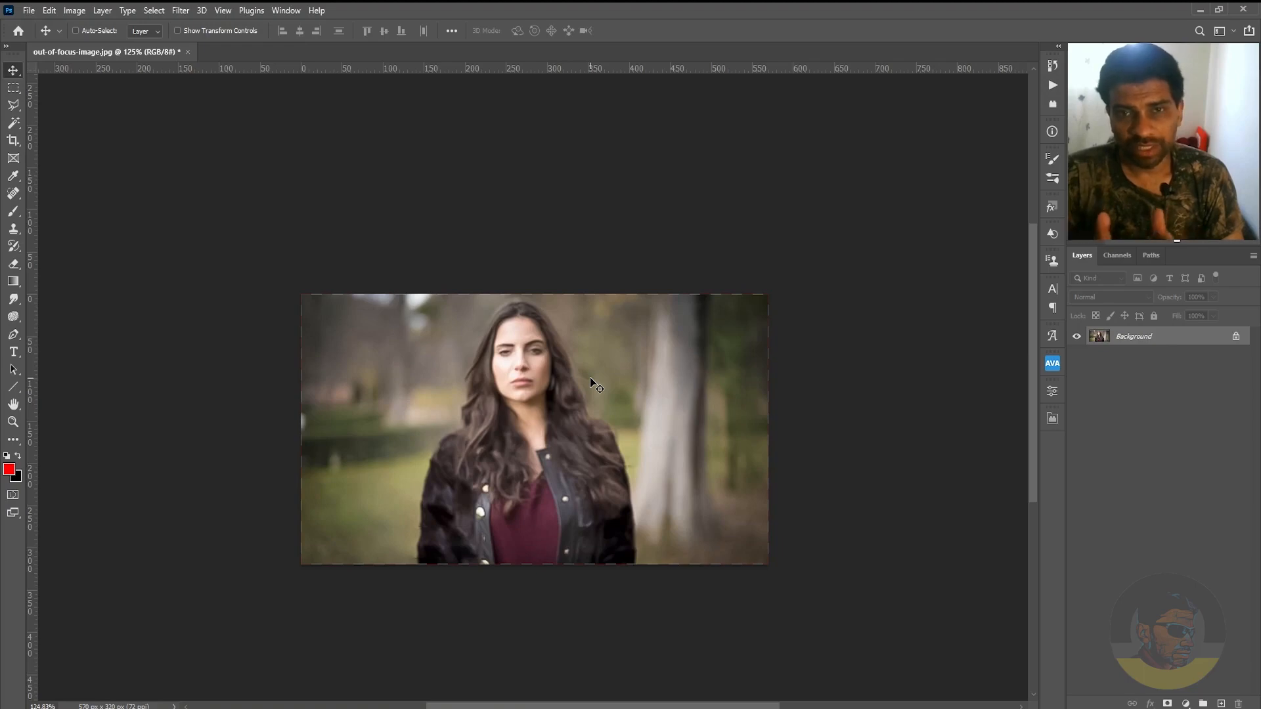
Switch to Topaz Sharpen AI and open out-of-focus-image.jpg from the Desktop.
key("super")
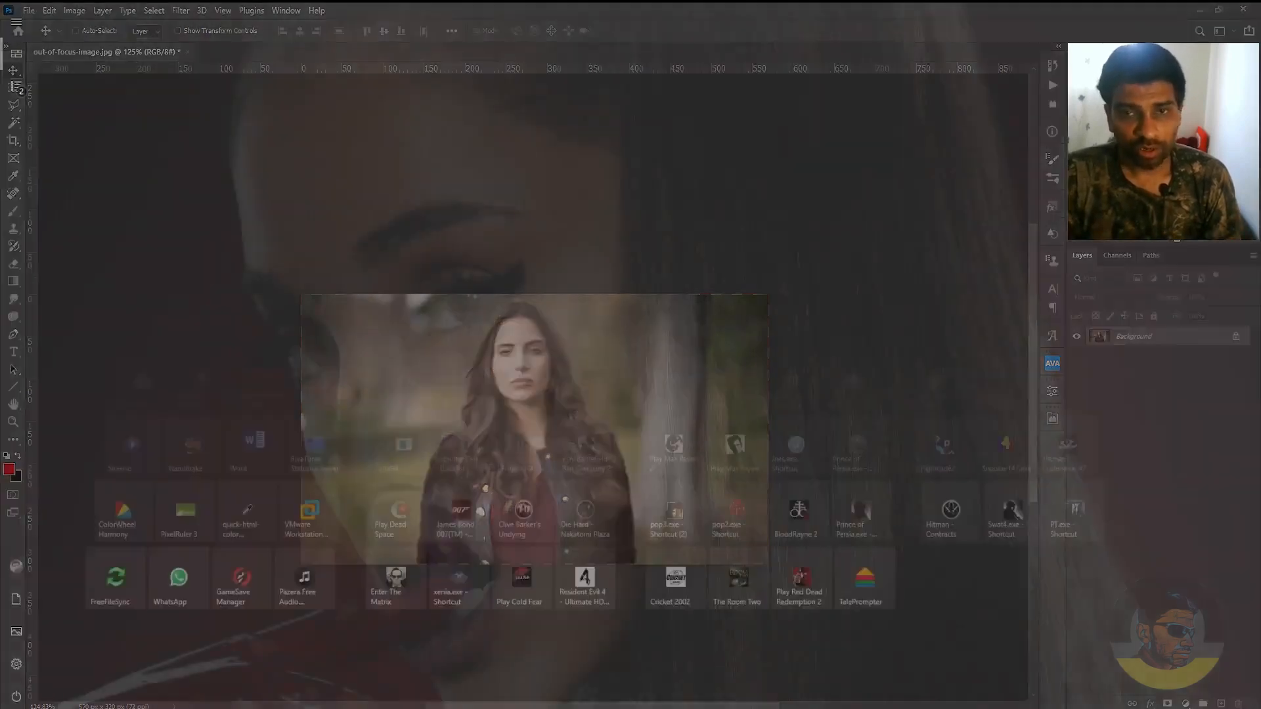
left_click(293, 163)
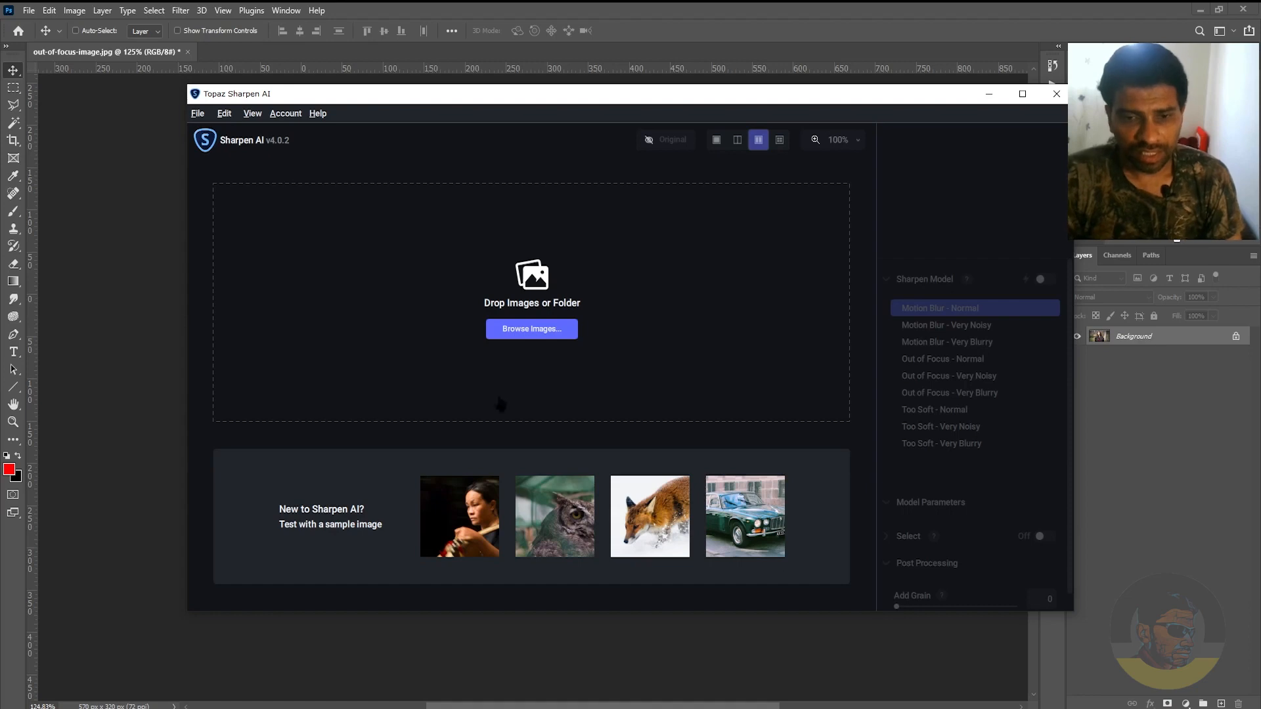
left_click(512, 337)
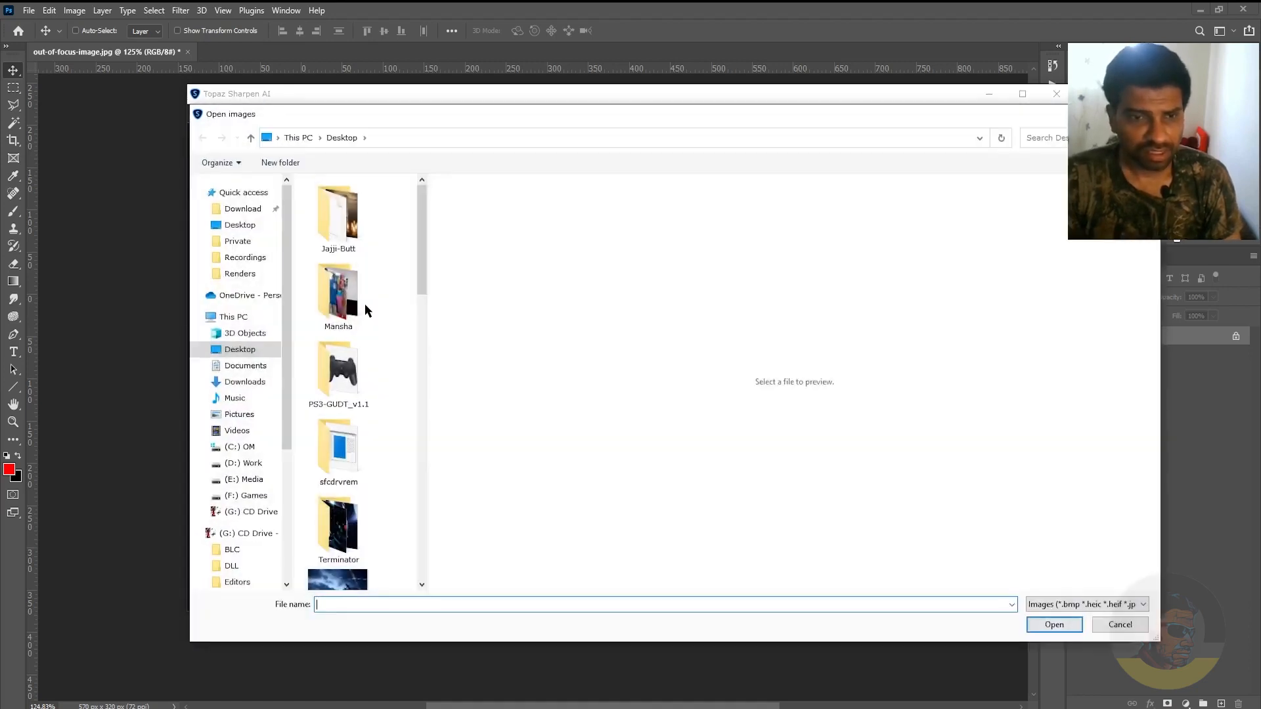
scroll(384, 393, "down", 10)
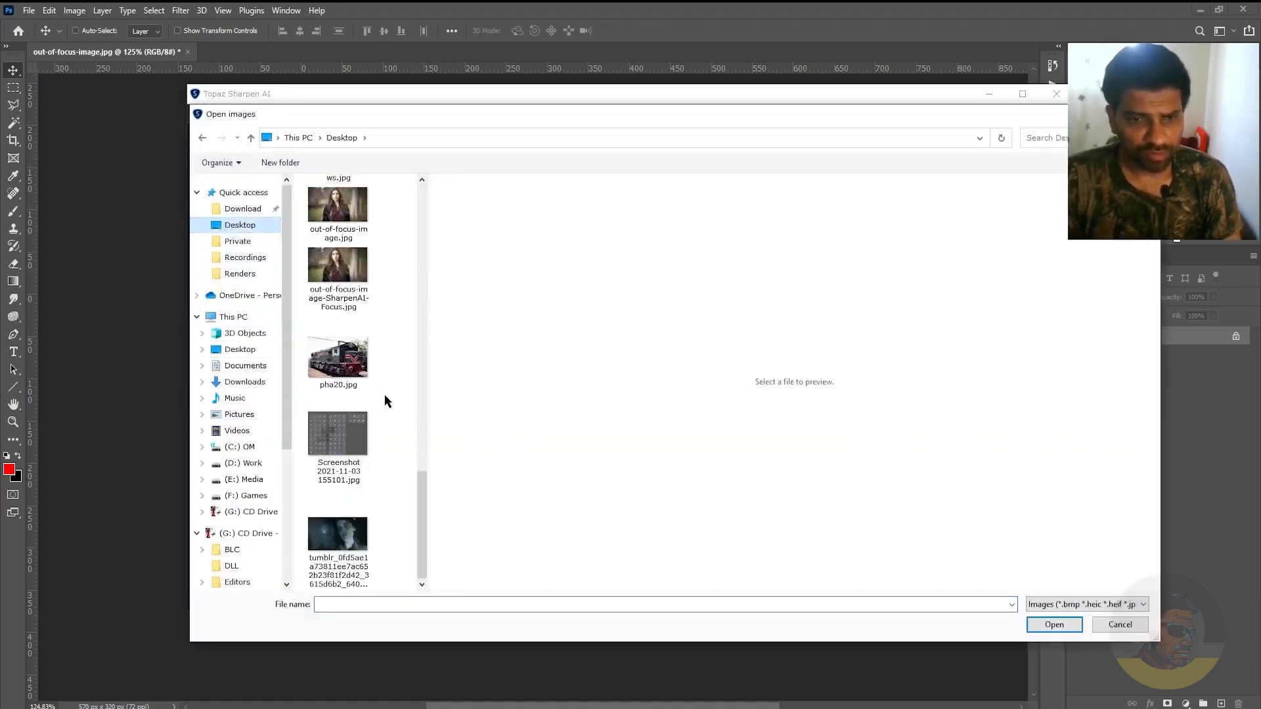
scroll(384, 394, "up", 2)
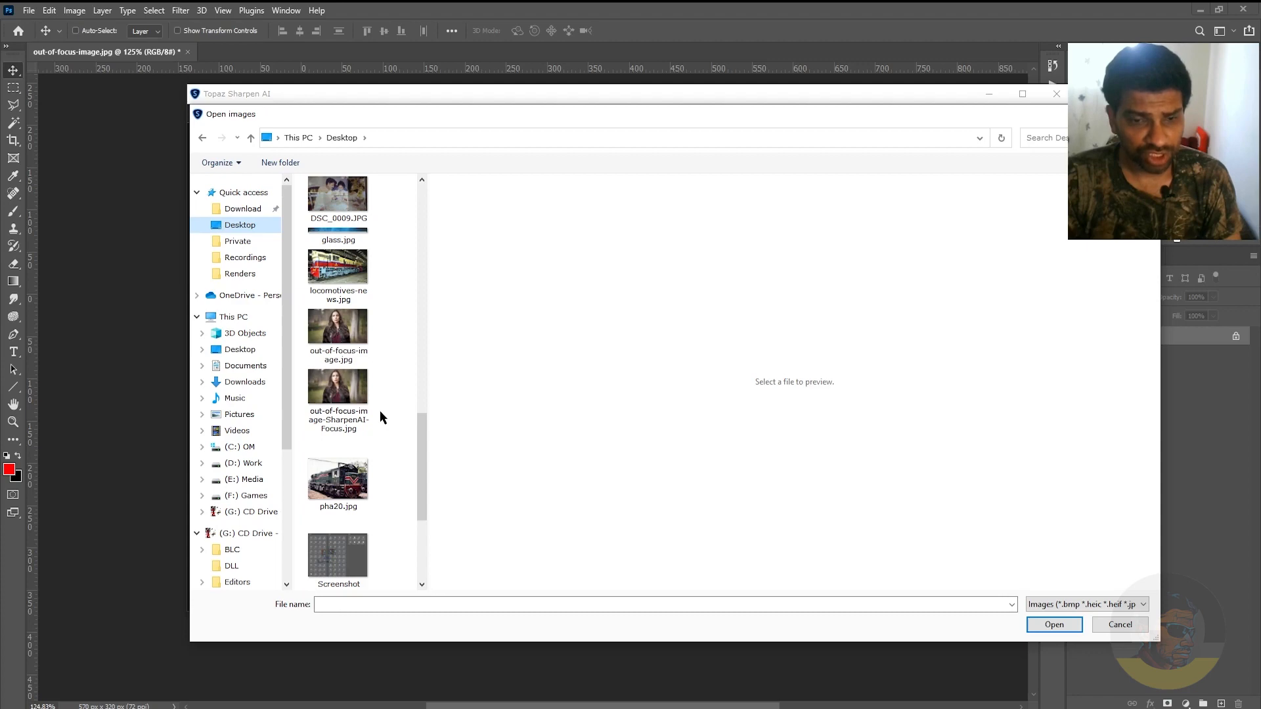
double_click(338, 329)
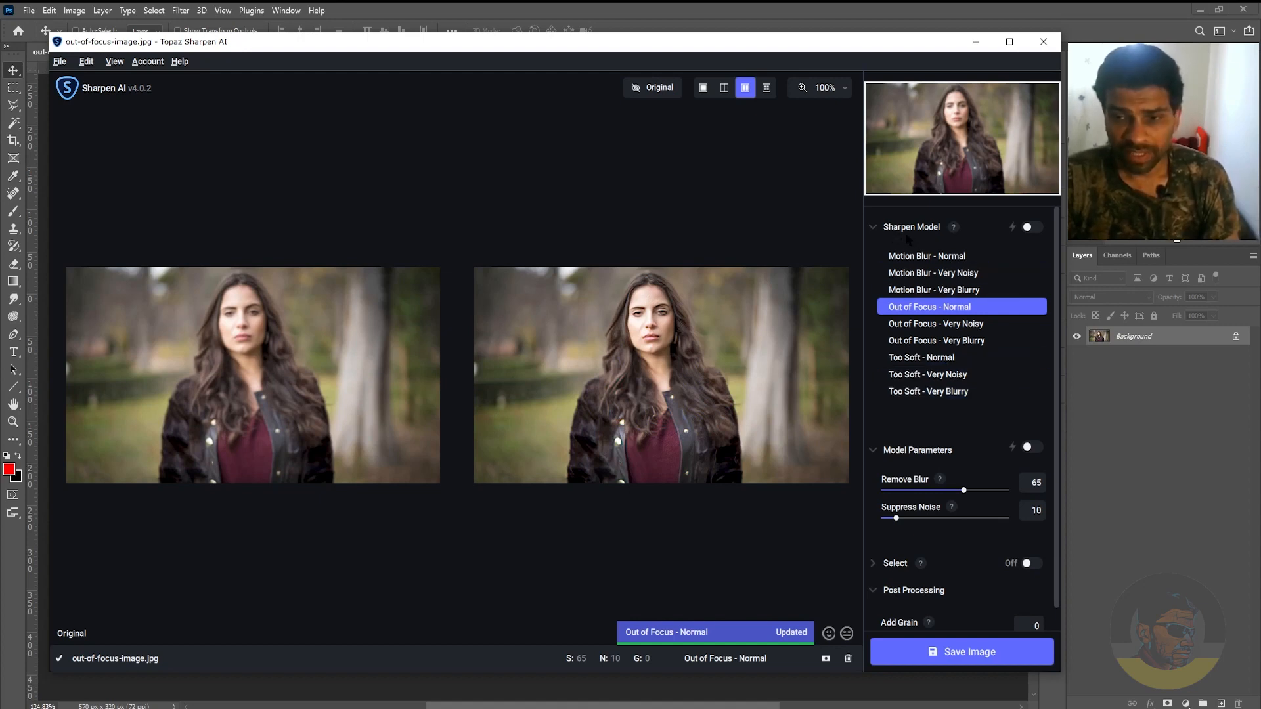
mouse_move(962, 234)
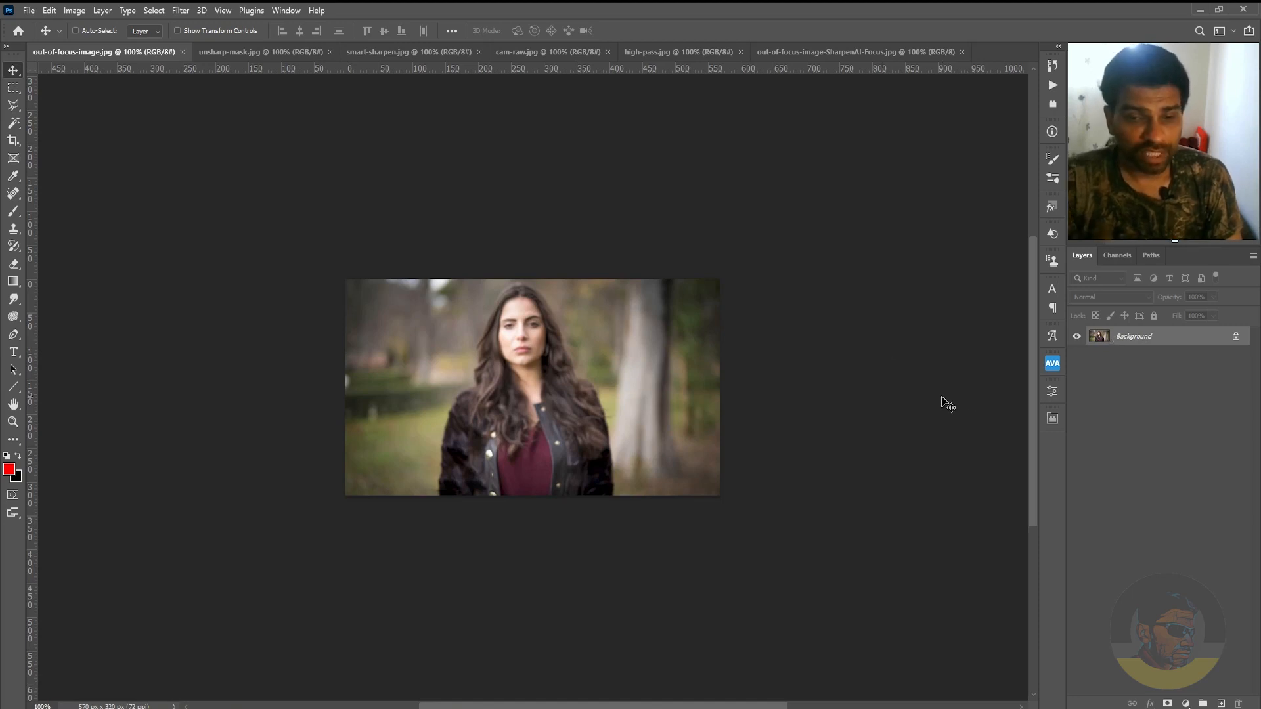
Compare the open unsharp-mask, smart-sharpen, cam-raw, high-pass and SharpenAI-Focus versions of the portrait.
left_click(247, 54)
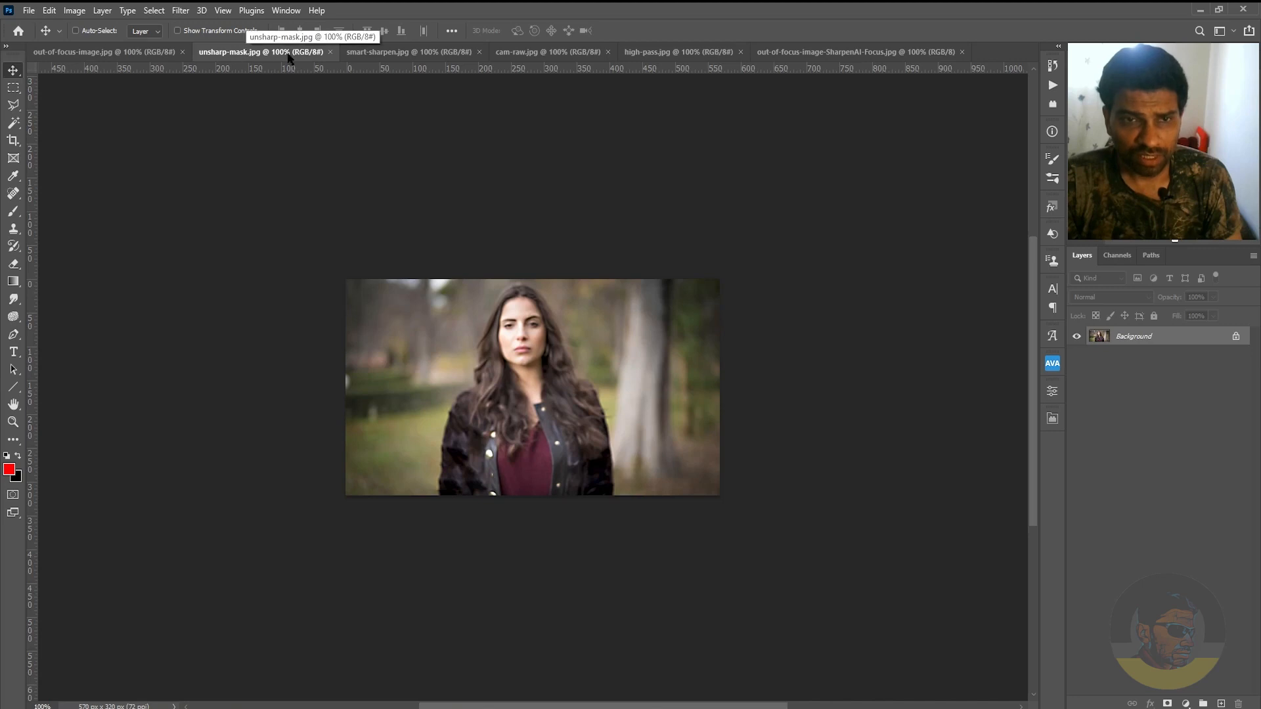
left_click(358, 57)
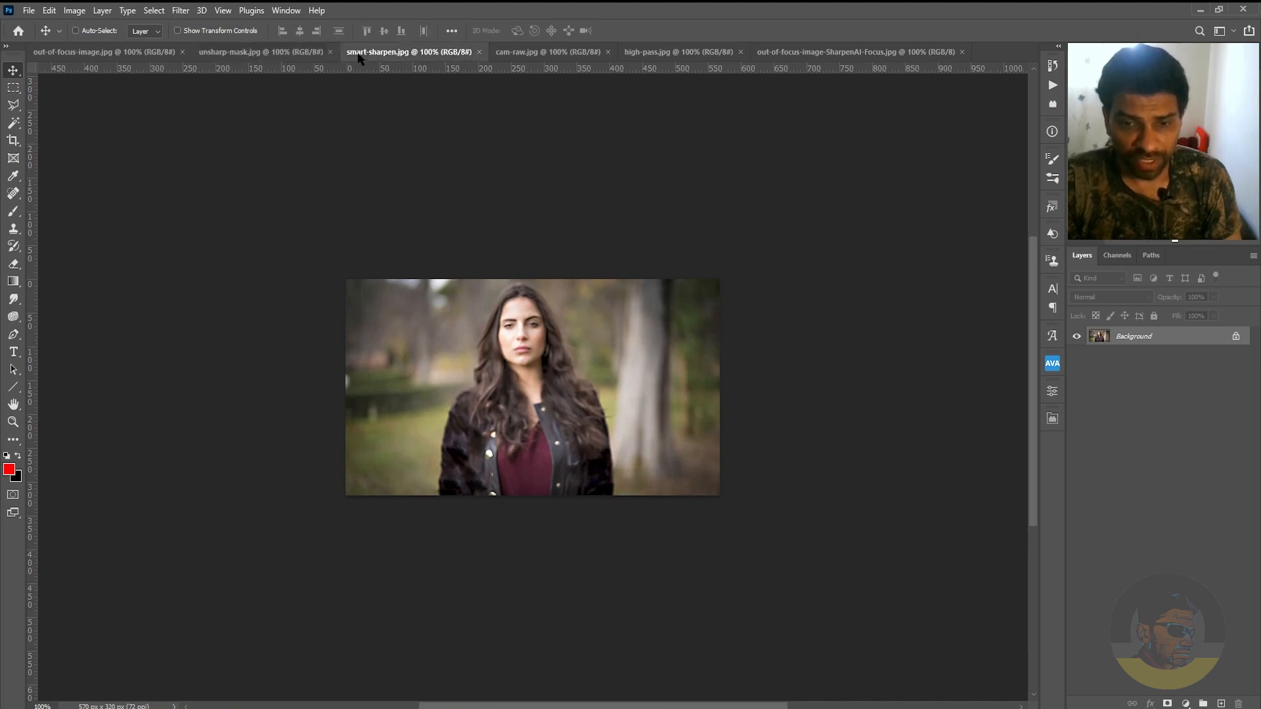
left_click(523, 58)
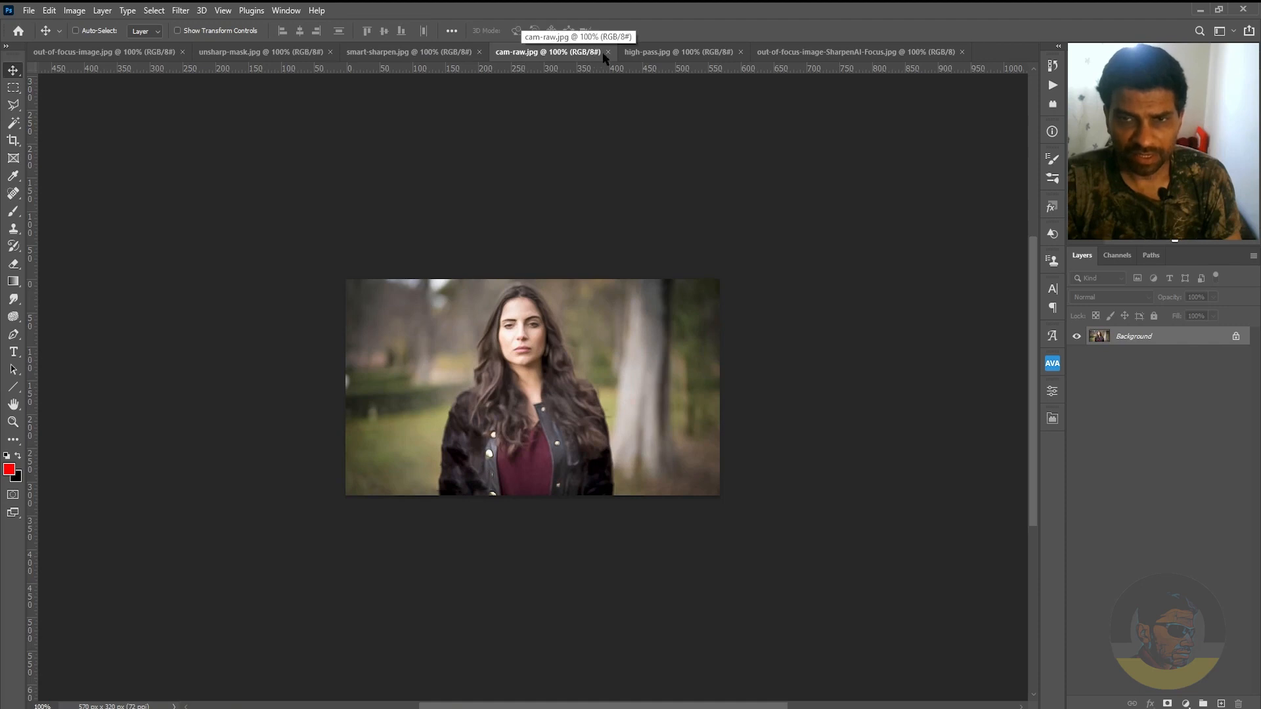
left_click(652, 58)
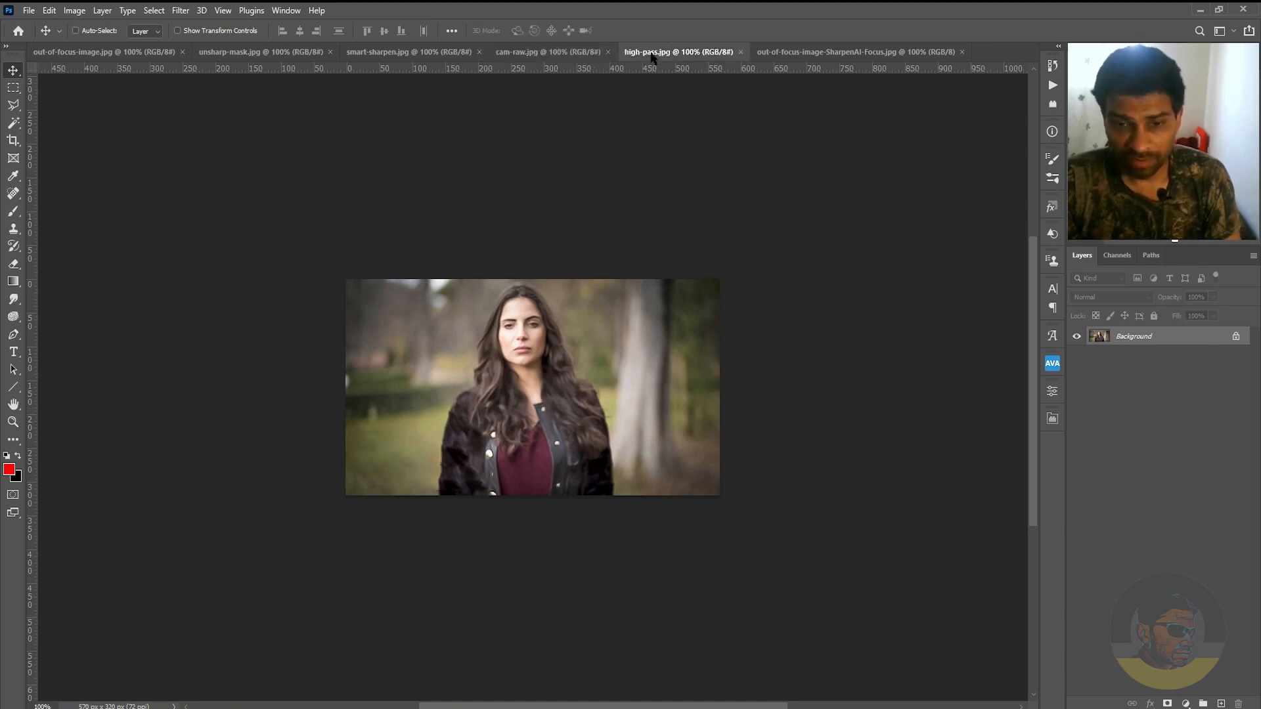
left_click(770, 56)
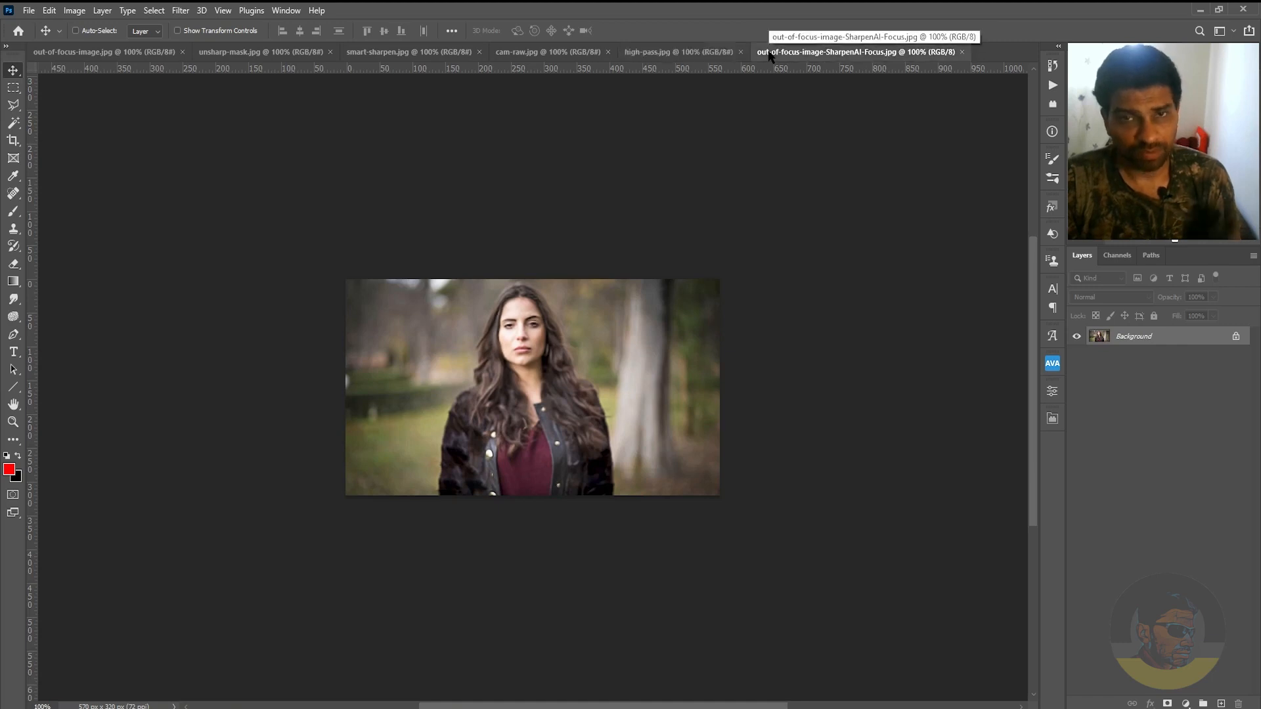